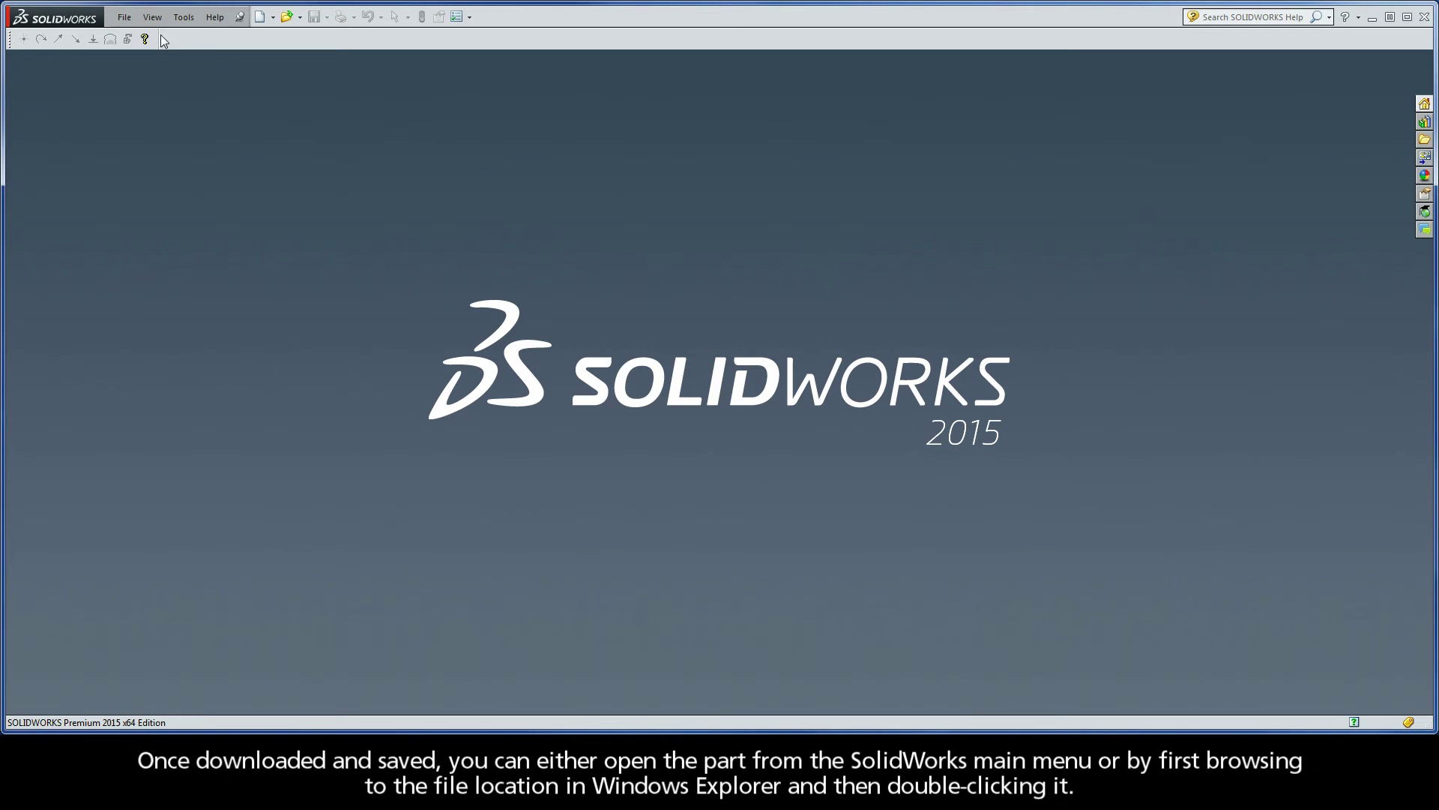
- Open SC_Simple_Cover.SLDPRT from the GS_Examples folder in SOLIDWORKS
click(125, 18)
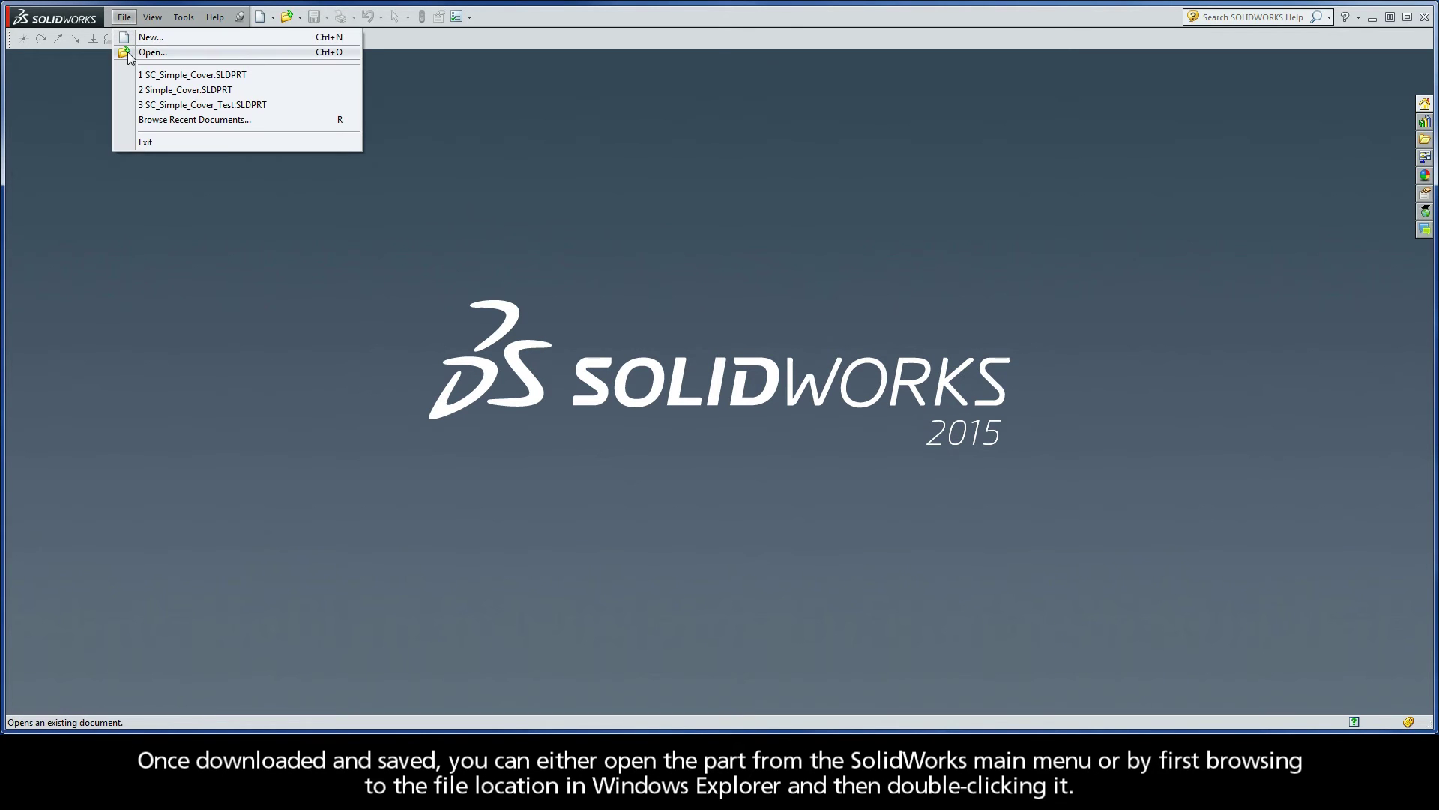
click(407, 267)
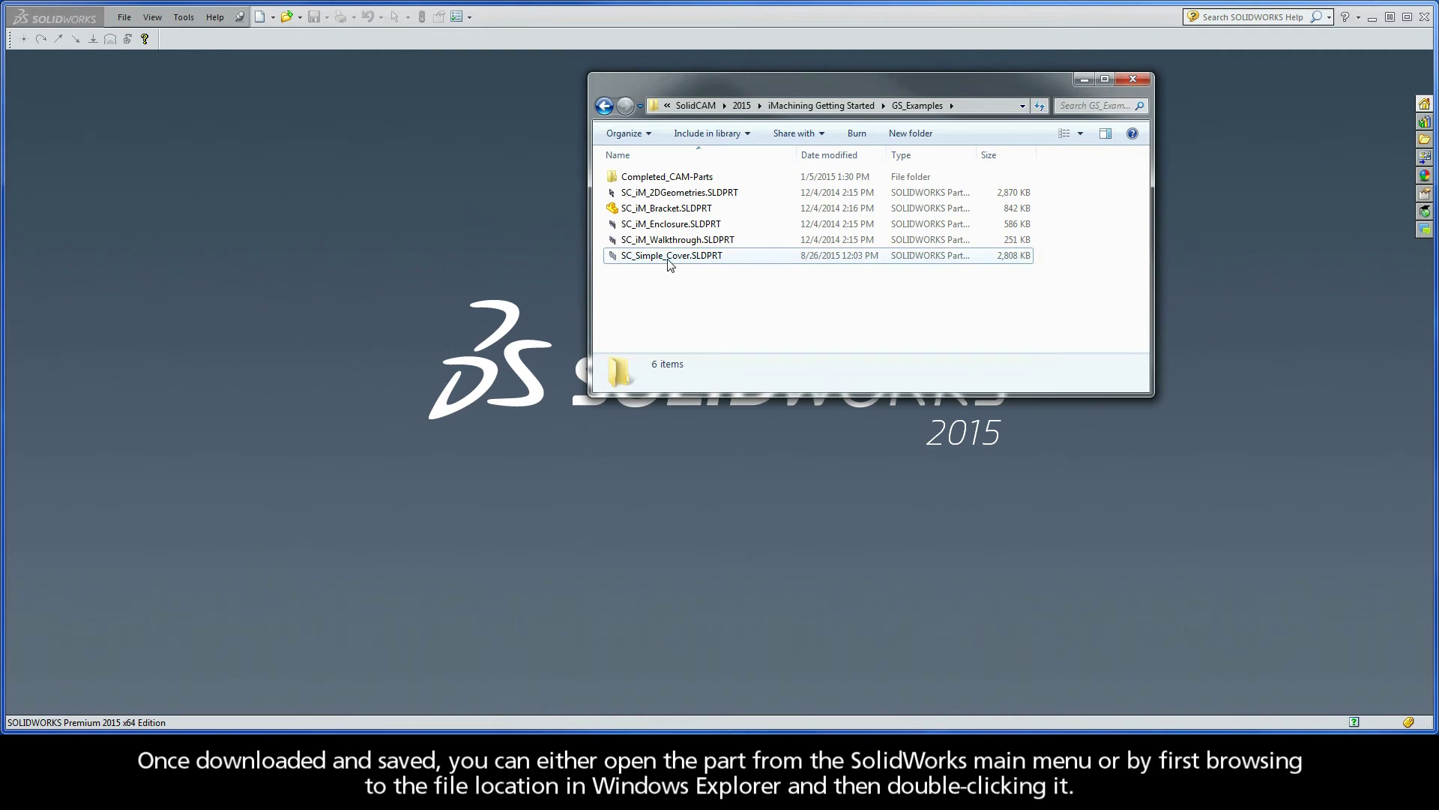
click(670, 258)
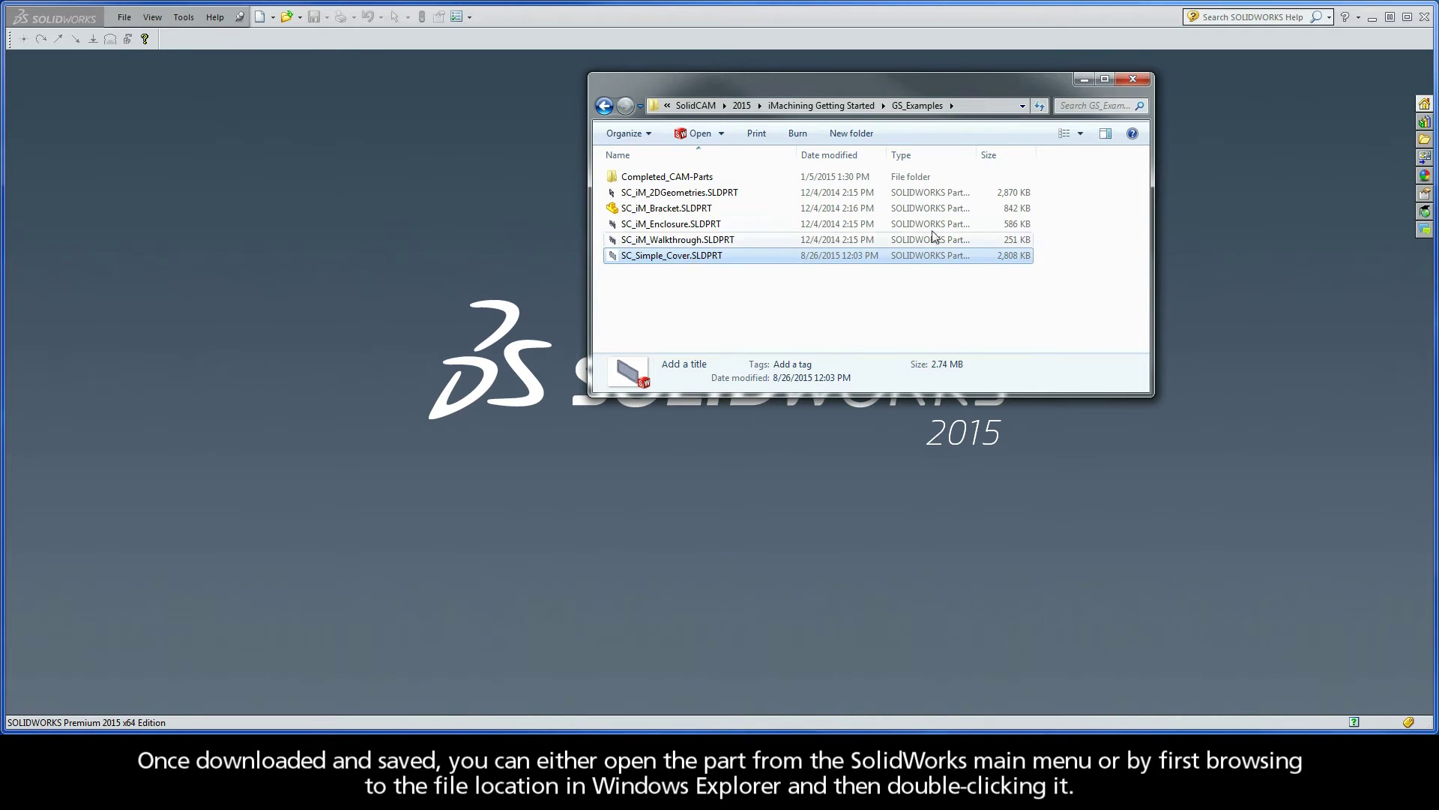
click(1084, 79)
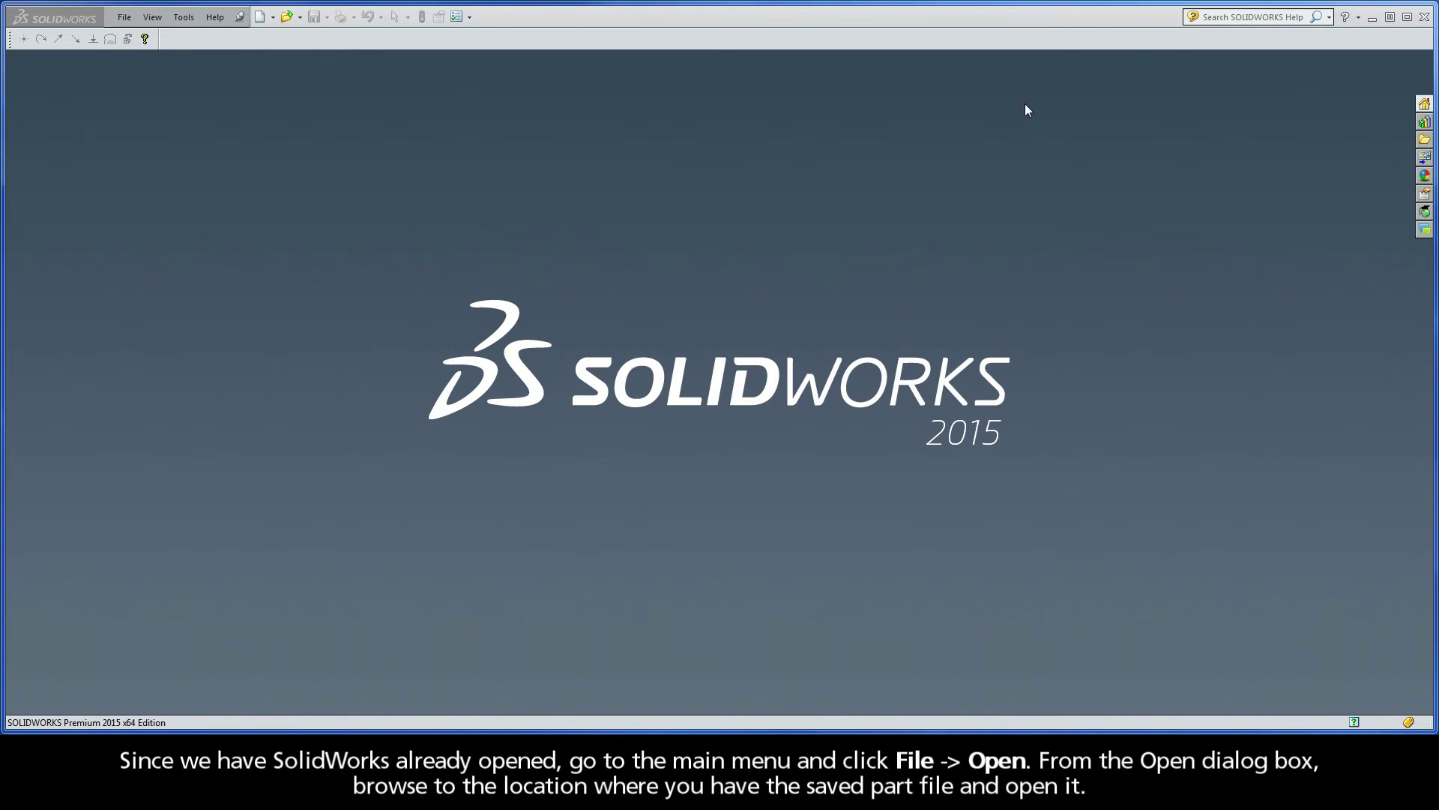
click(125, 18)
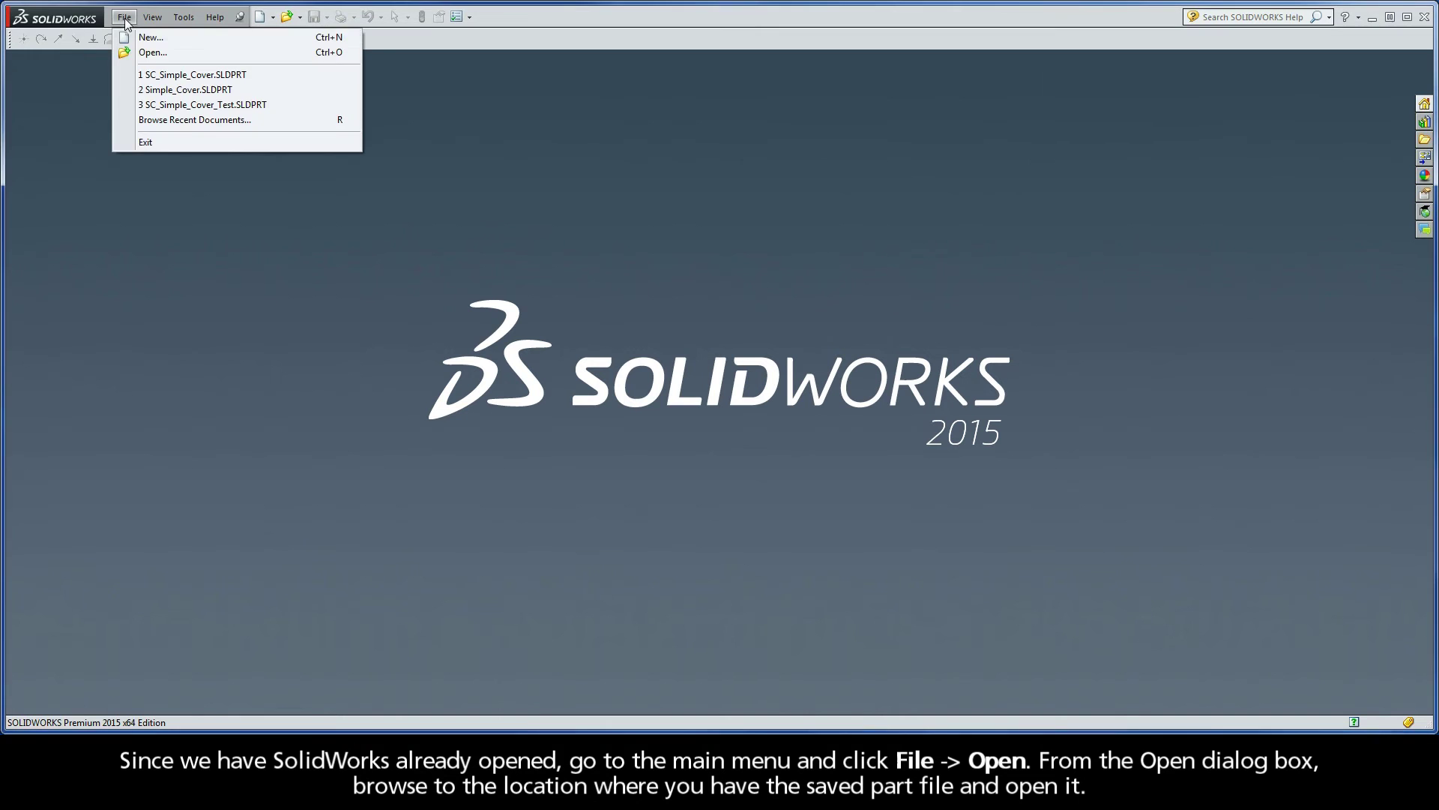
click(157, 53)
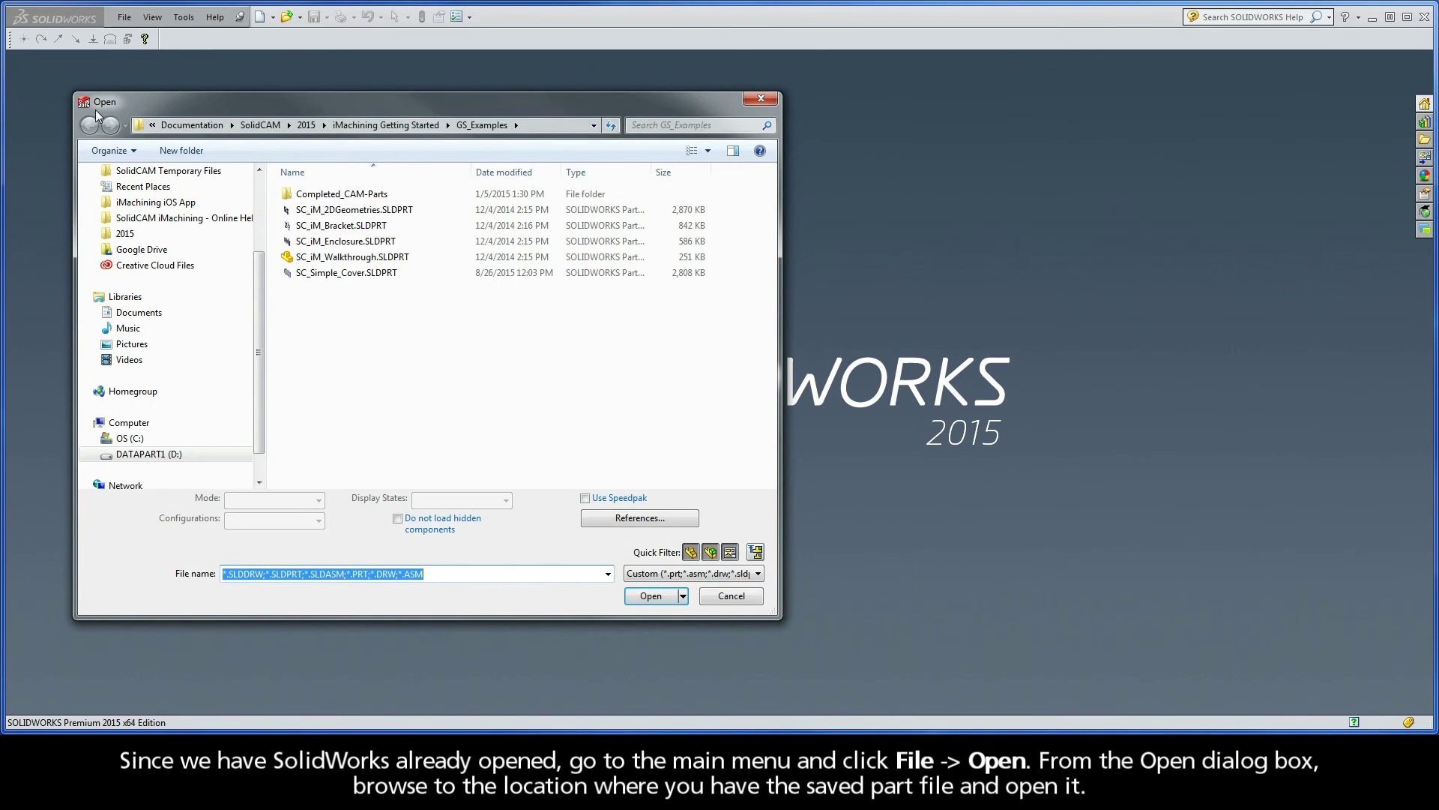
double_click(351, 274)
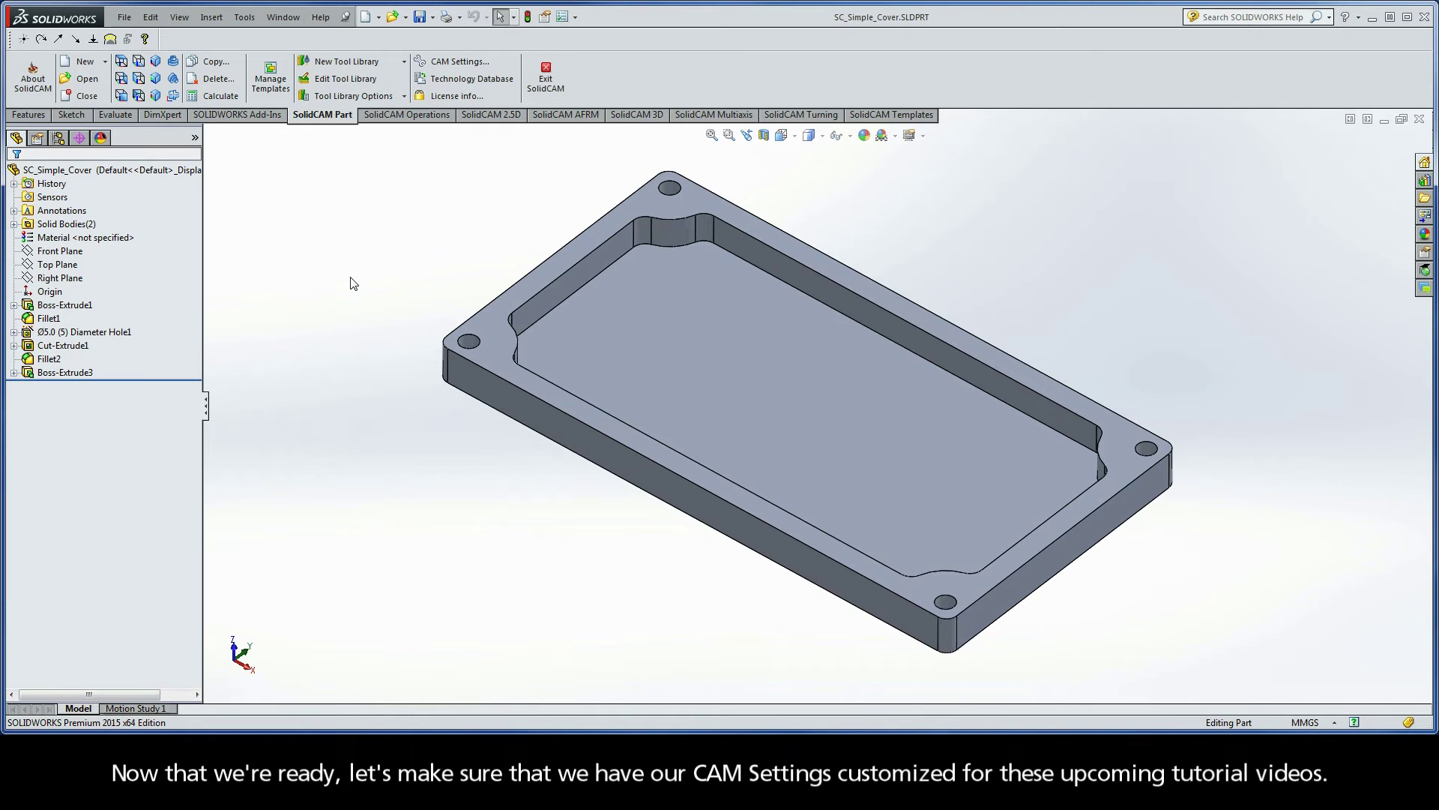
- Open SolidCAM Settings from Tools > SolidCAM and view the User directories, Units and Colors pages
click(245, 17)
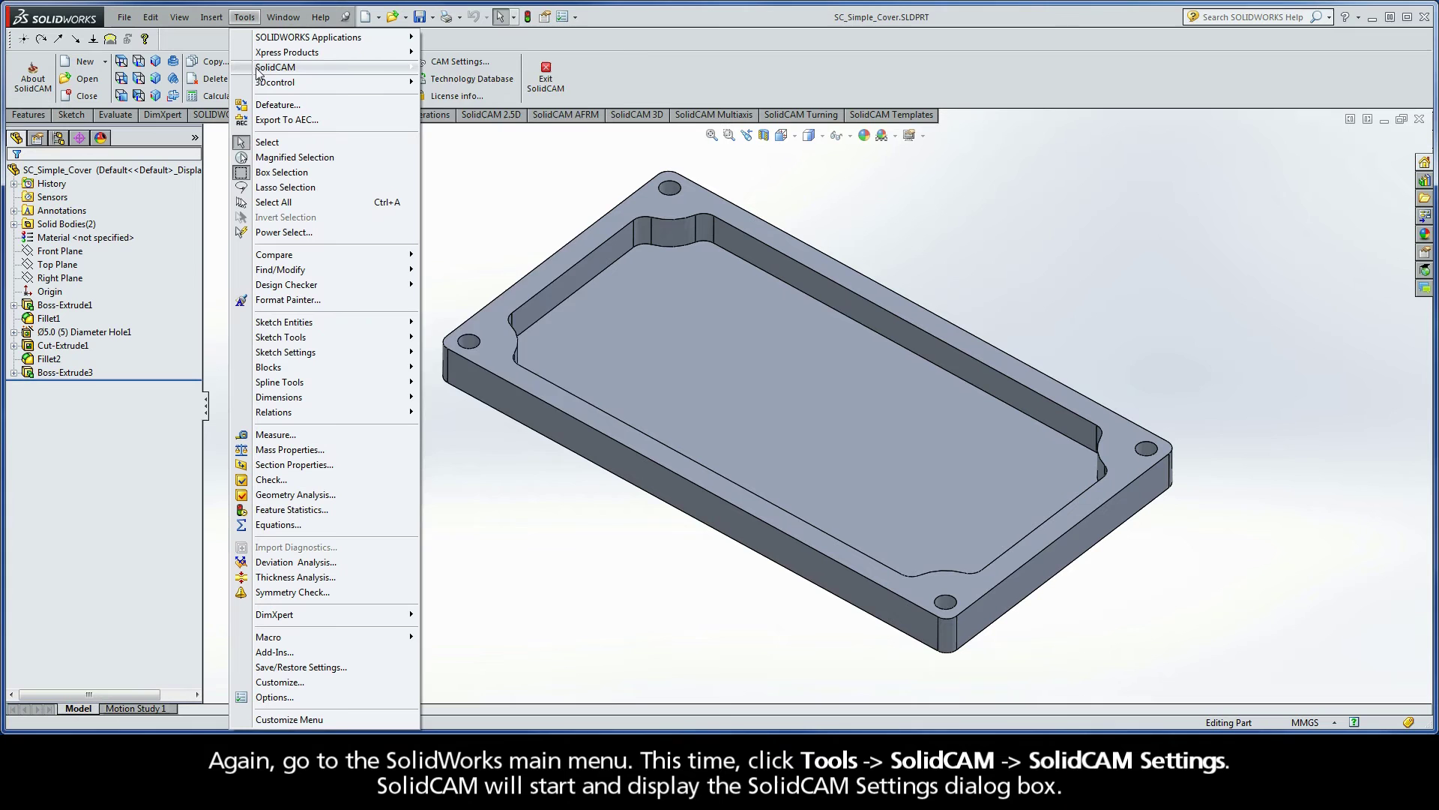
mouse_move(370, 75)
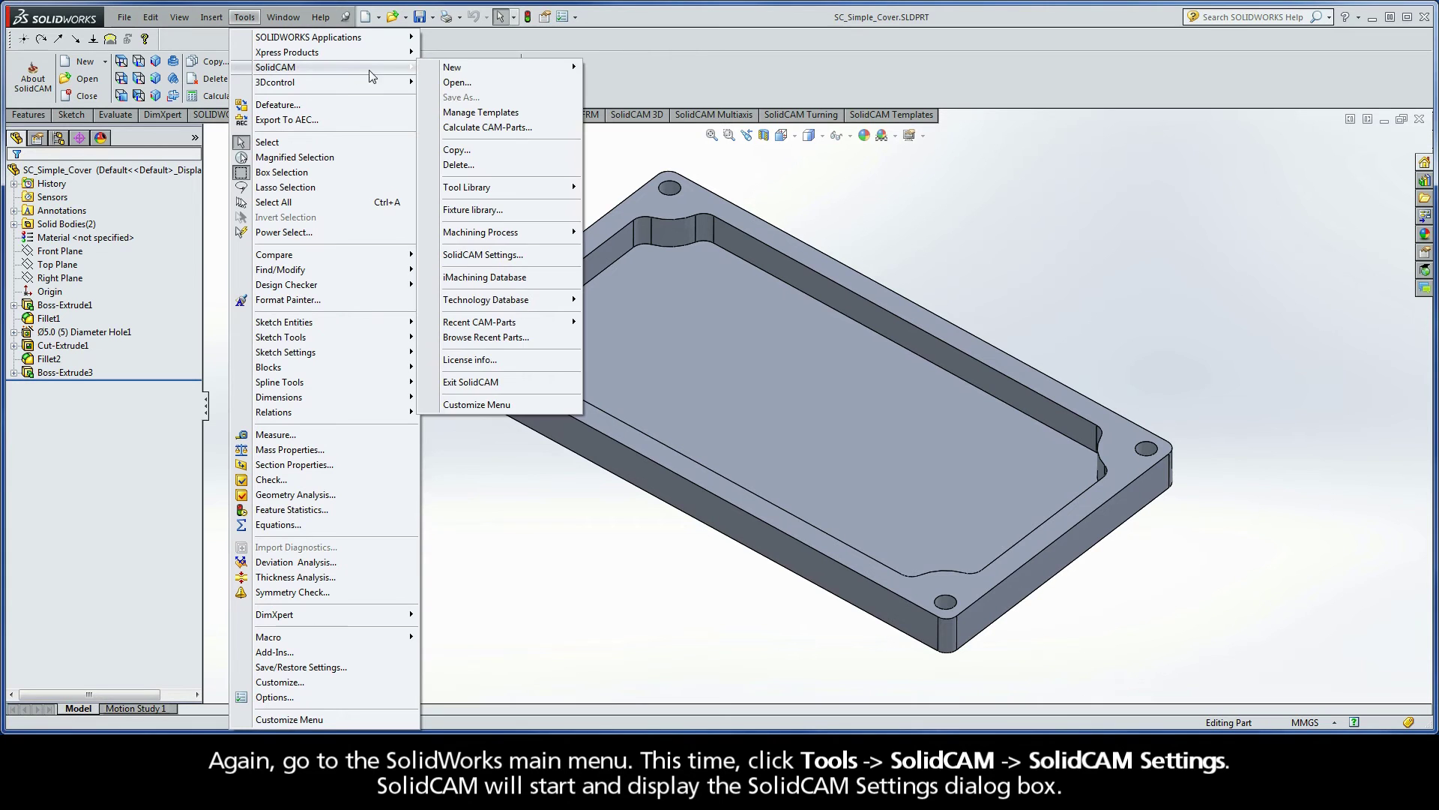
click(514, 257)
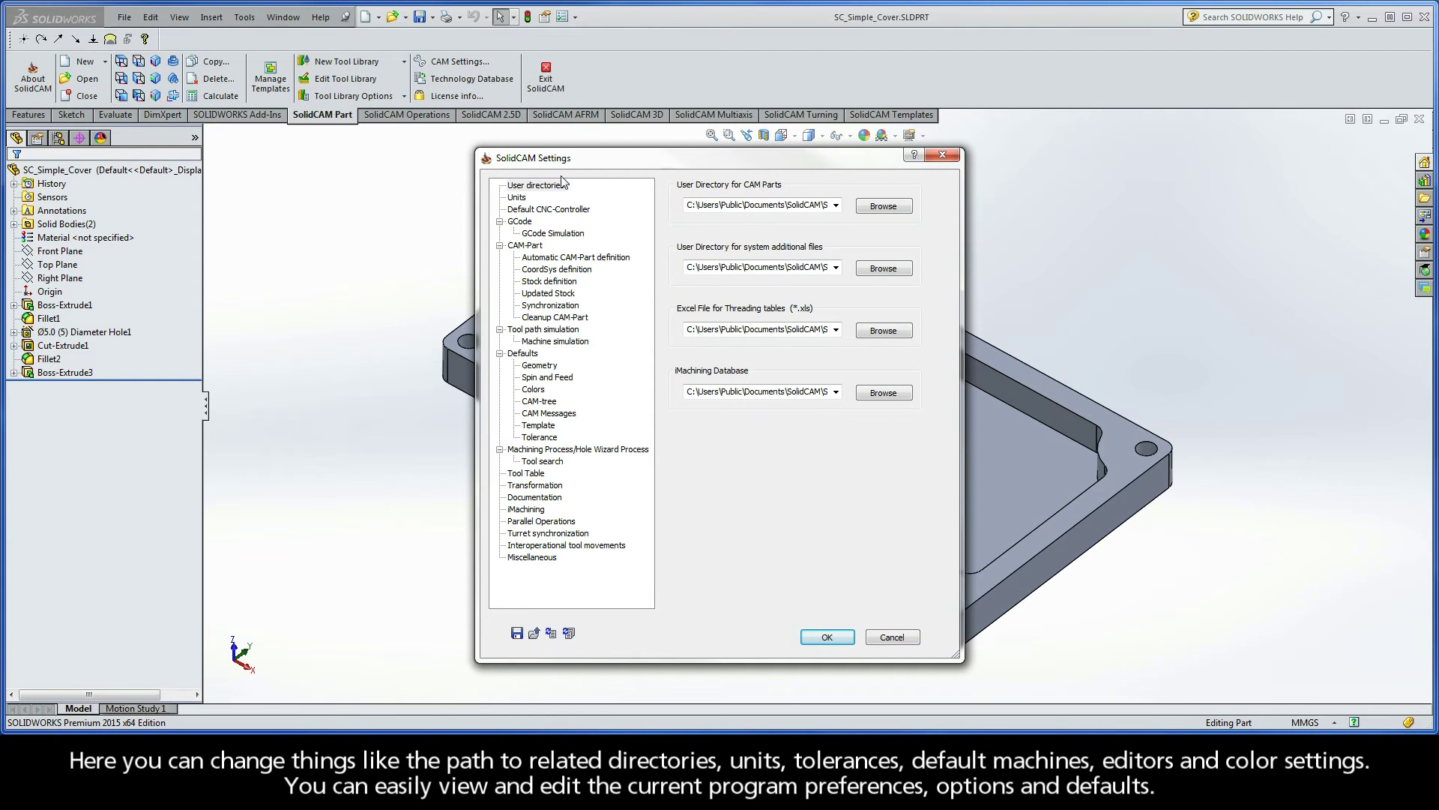
click(531, 187)
click(520, 201)
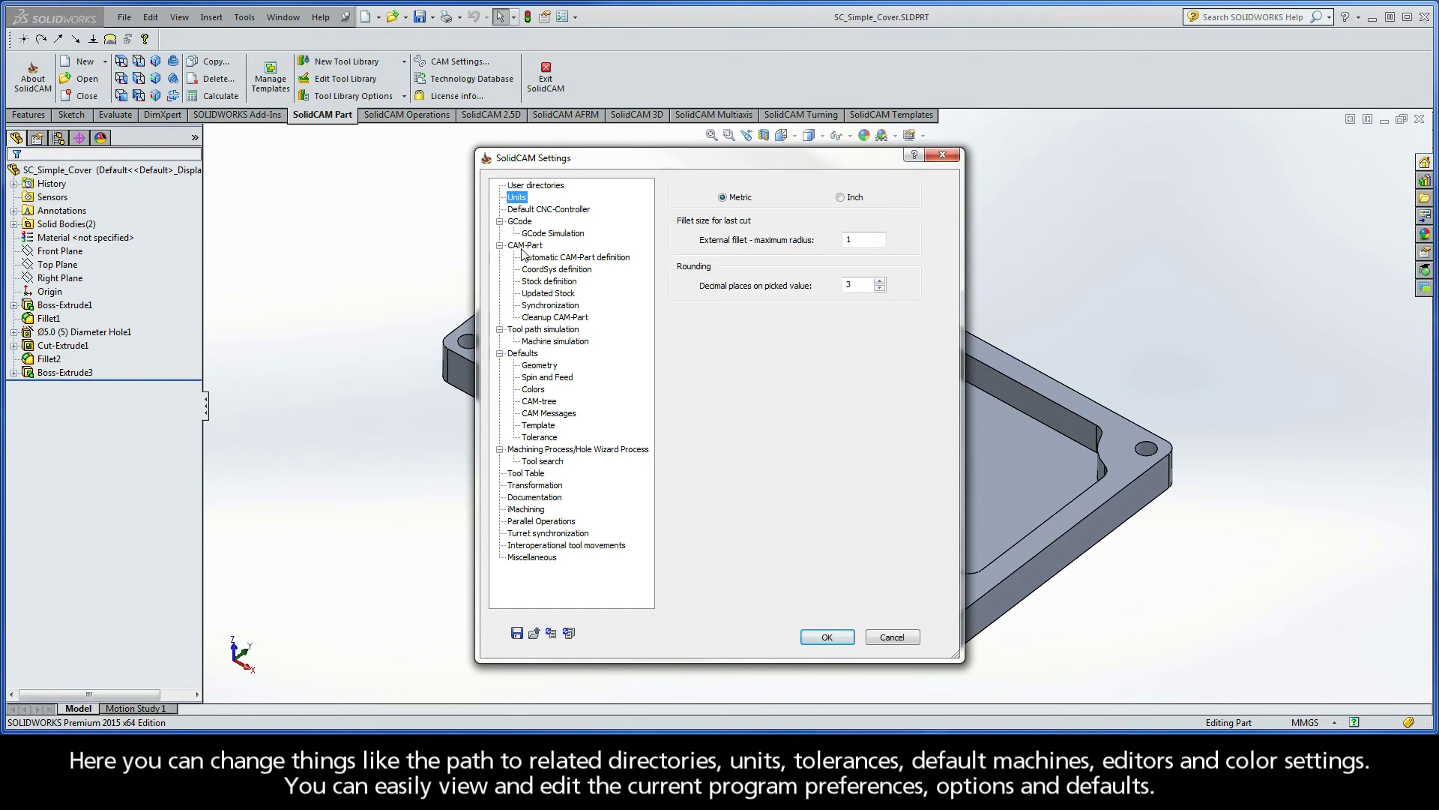
click(531, 390)
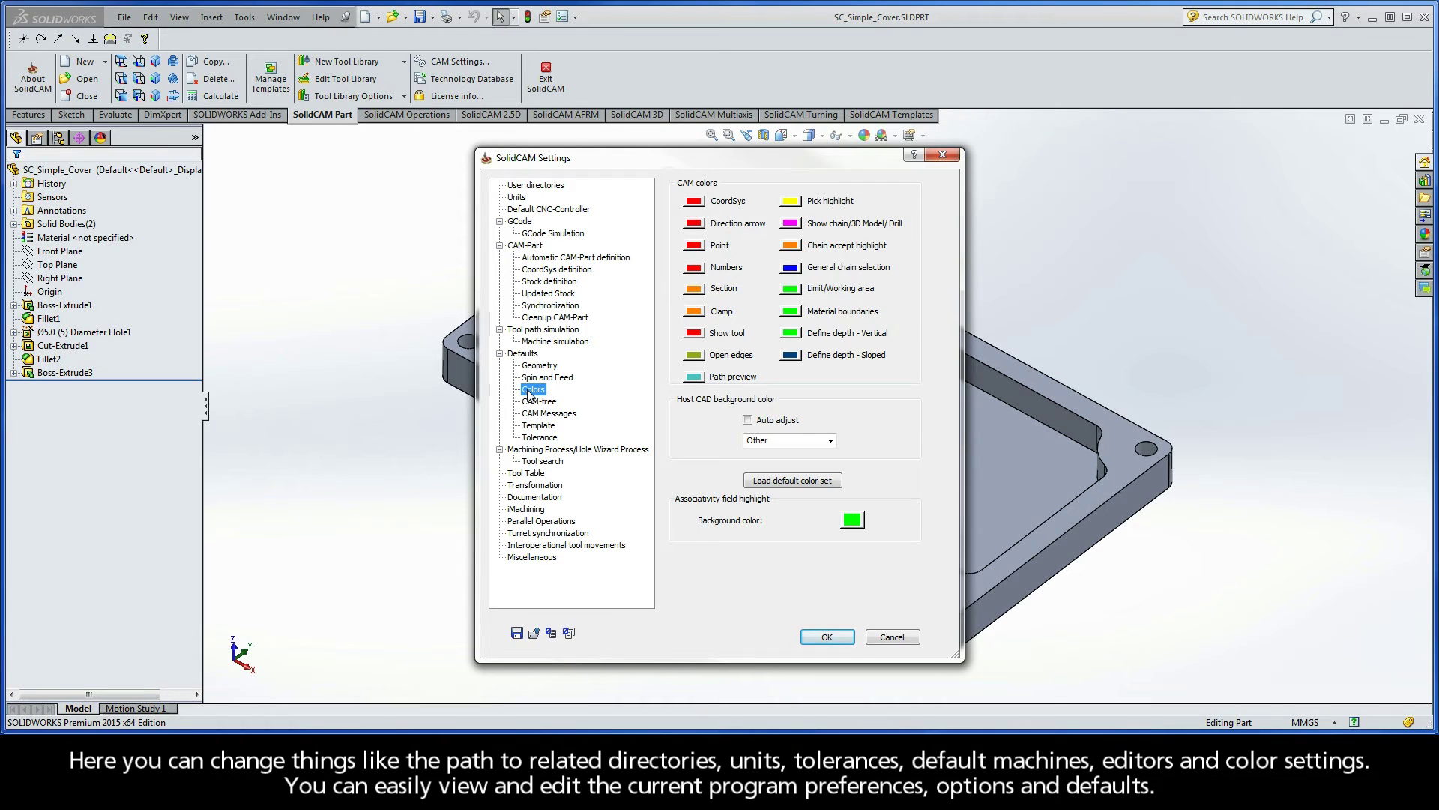
- Under Automatic CAM-Part definition, uncheck CNC-Controller, CoordSys manager, MAC1-1, Stock and Target definition
click(568, 258)
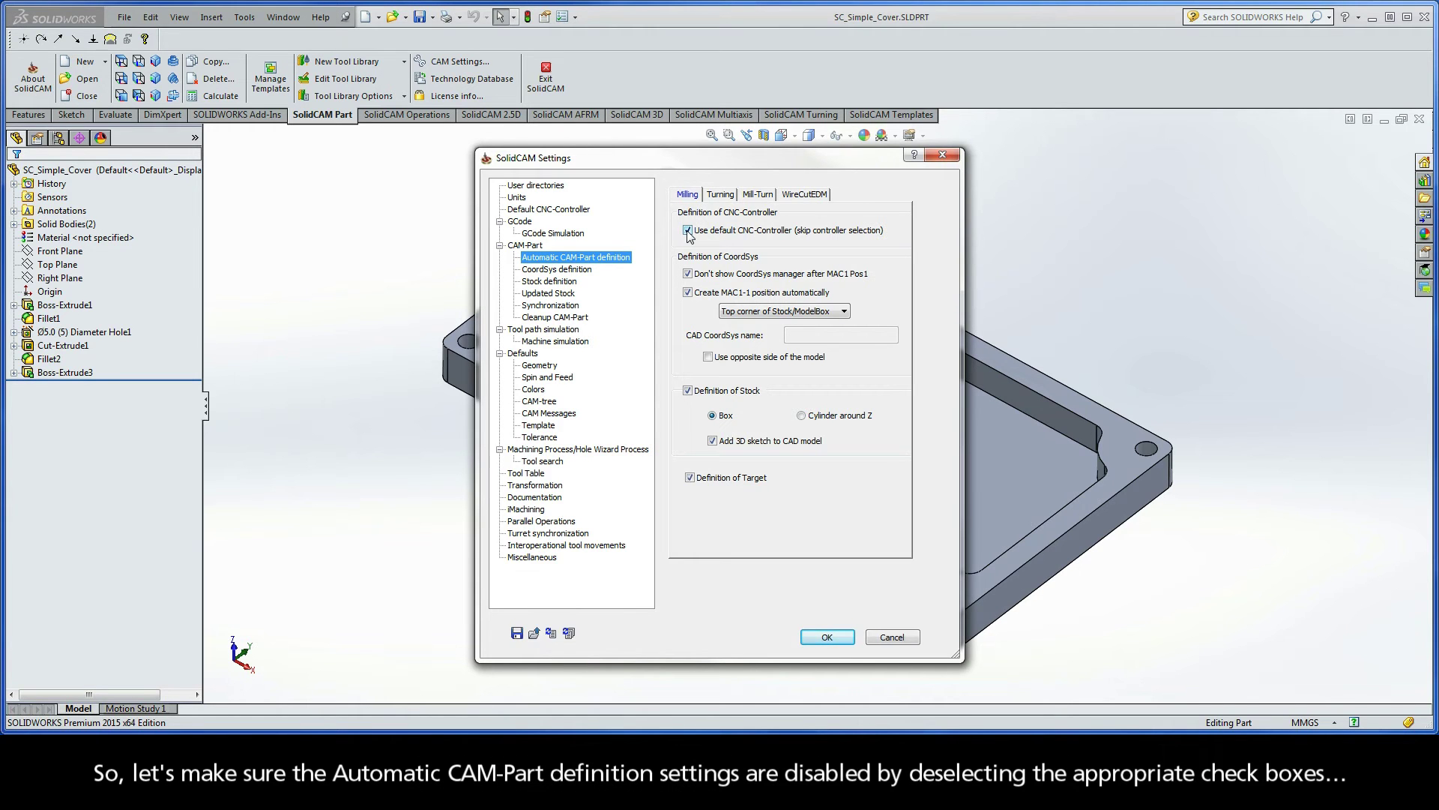
click(687, 230)
click(688, 273)
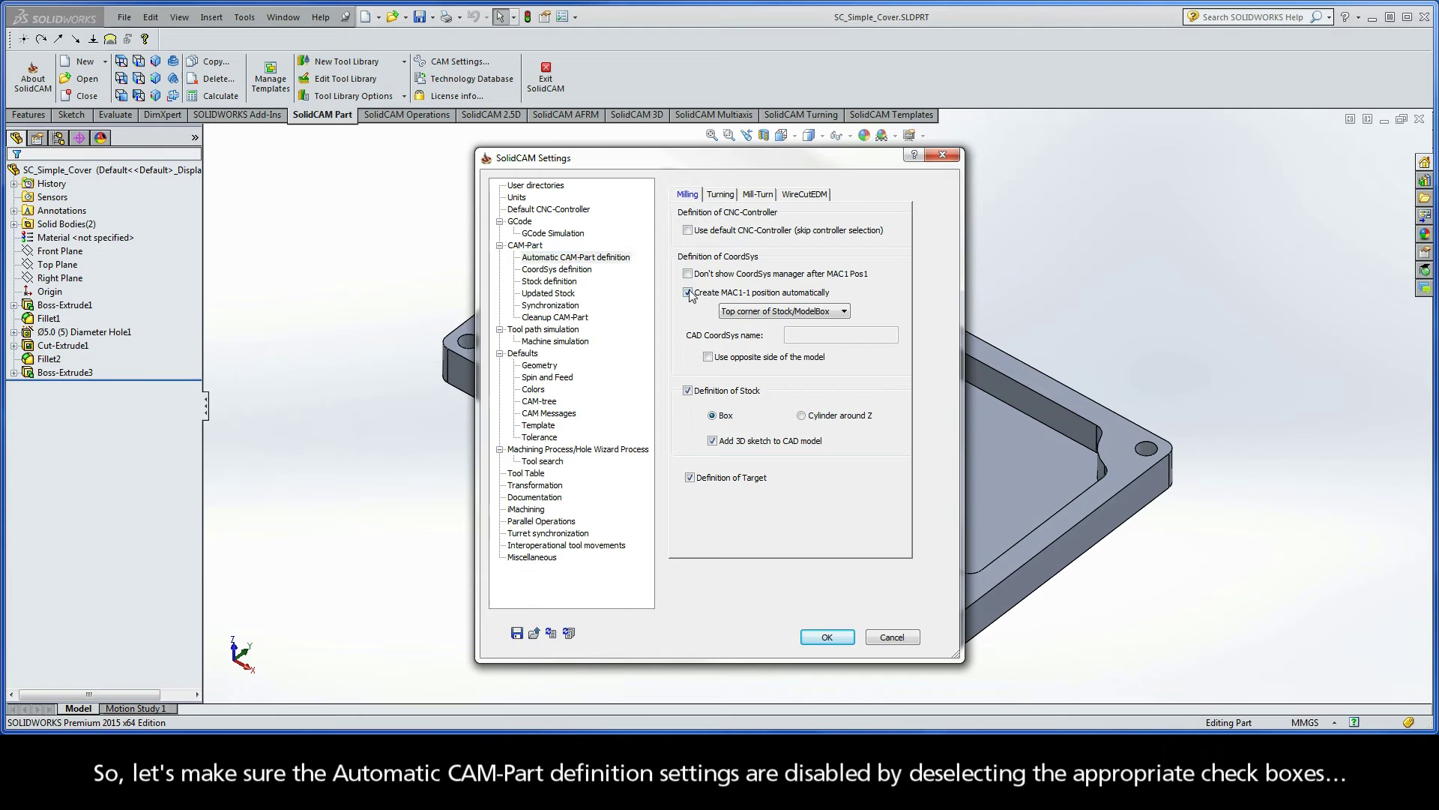
click(688, 292)
click(687, 390)
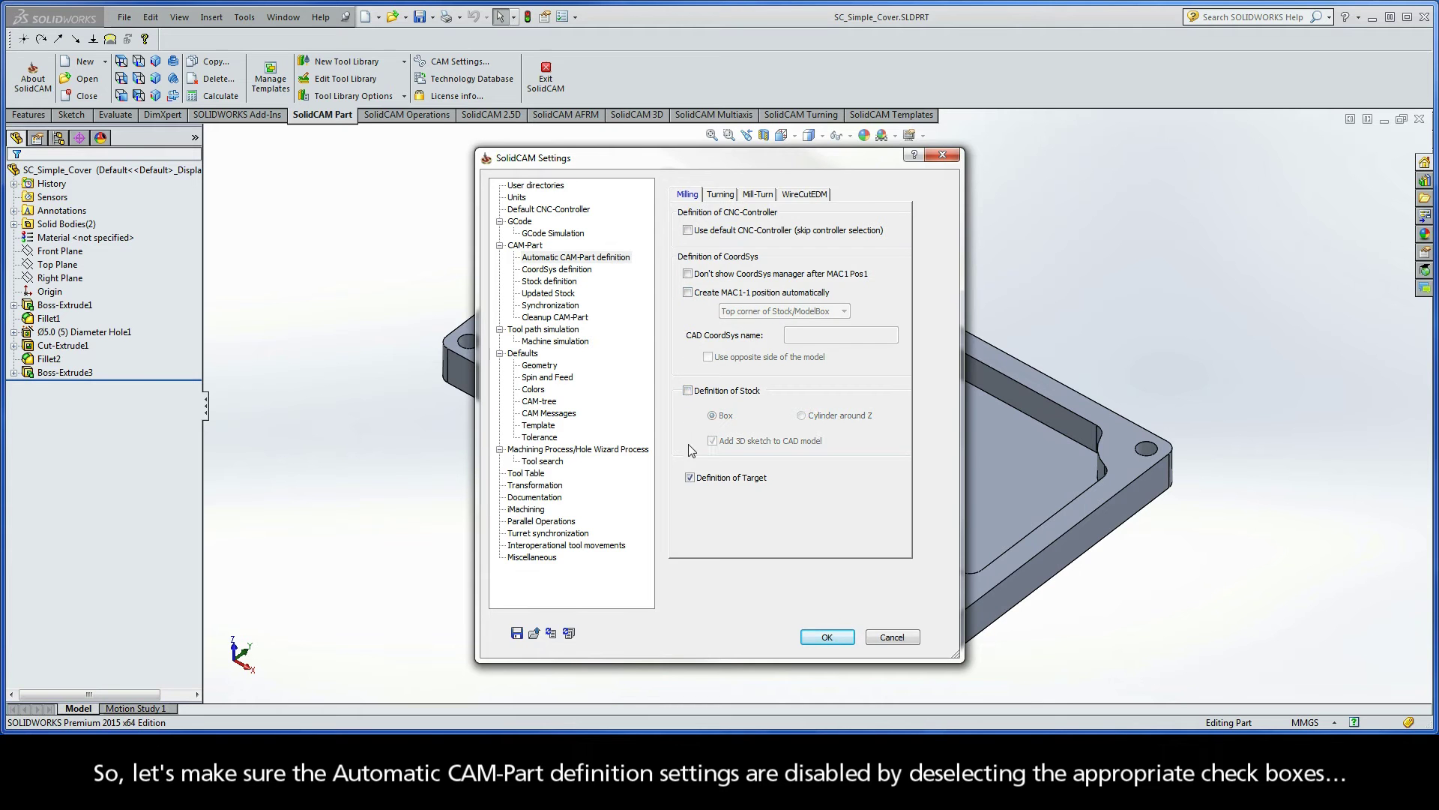
click(690, 477)
- On the CAM-Part page, select External (SolidCAM project *.PRT/*.PRZ) mode
click(526, 246)
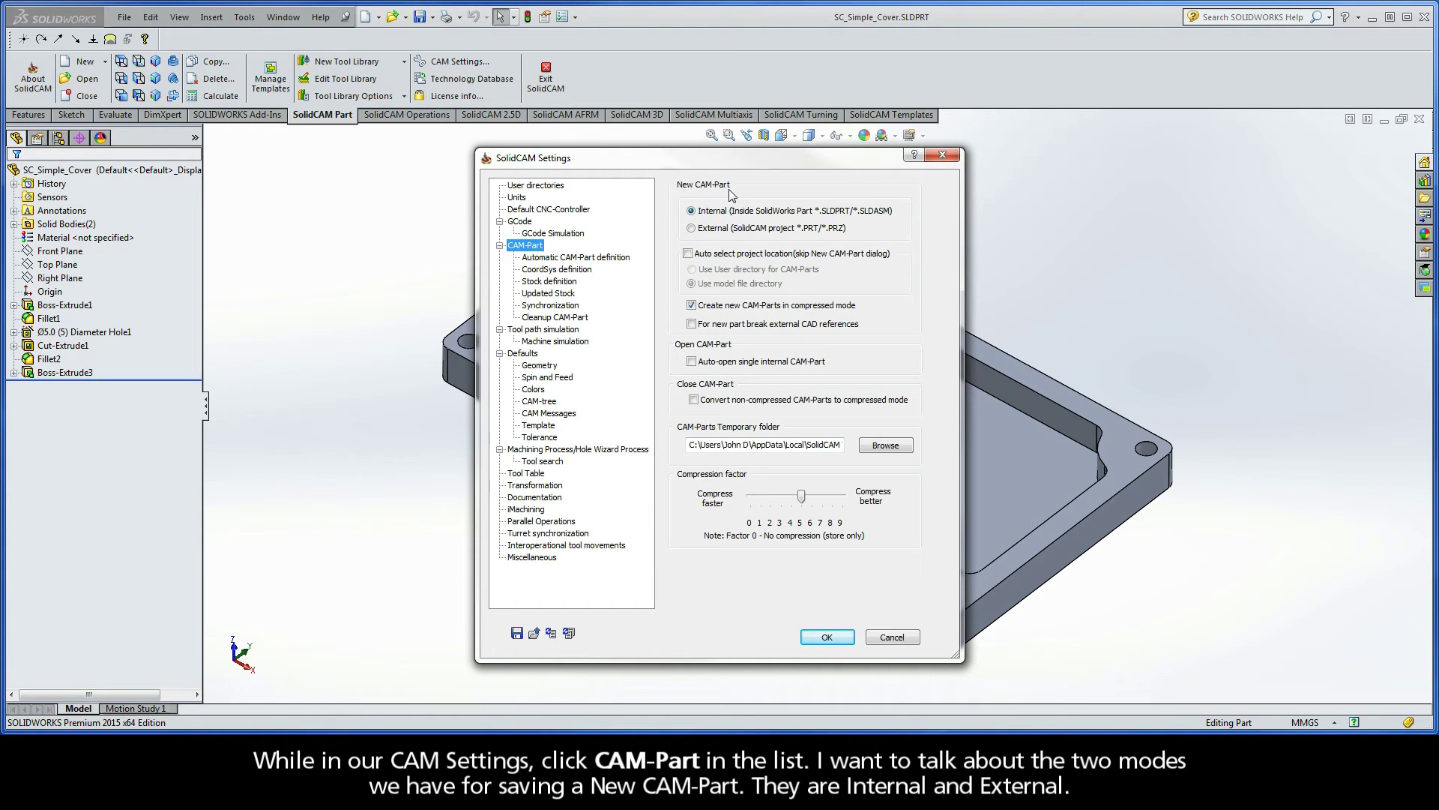
click(692, 211)
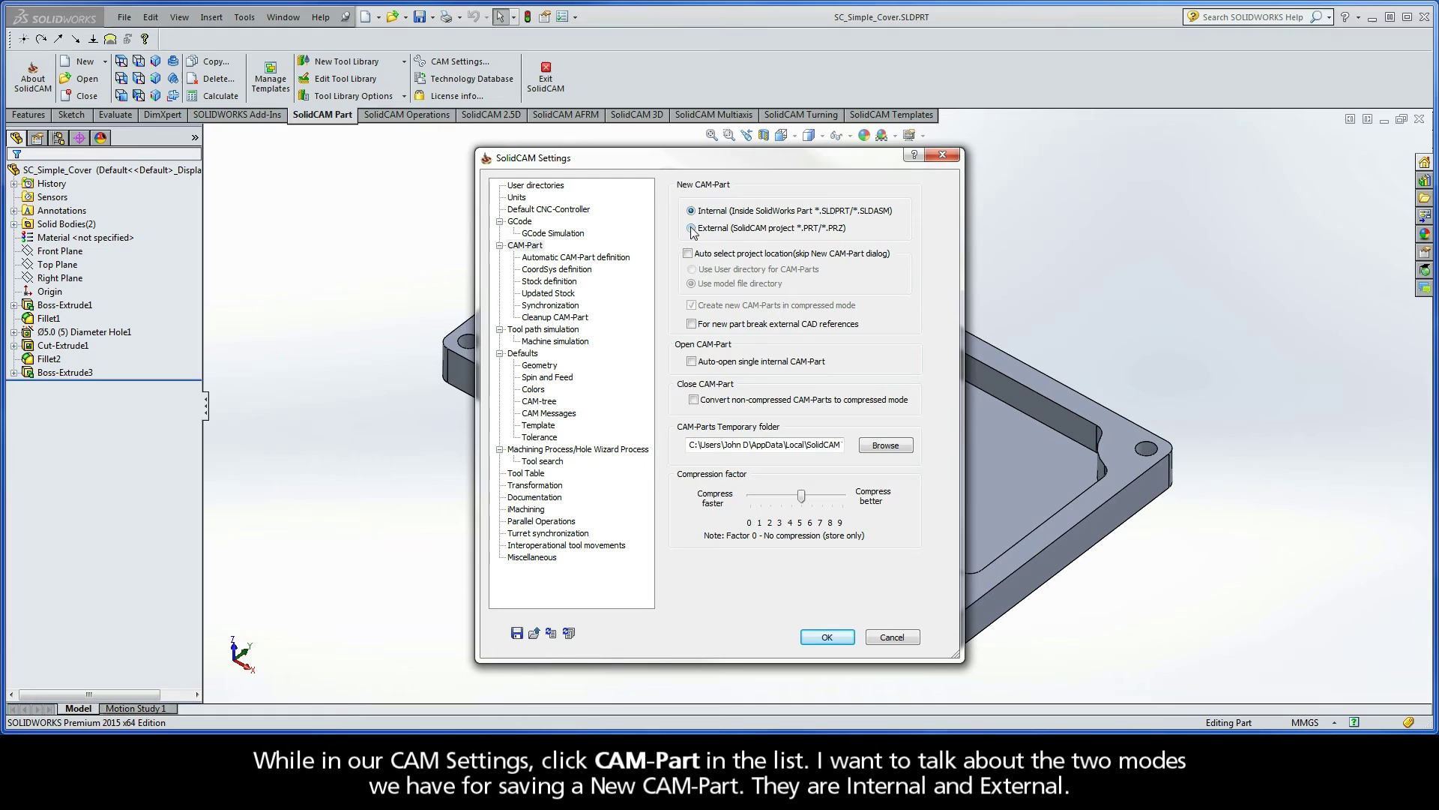
click(693, 229)
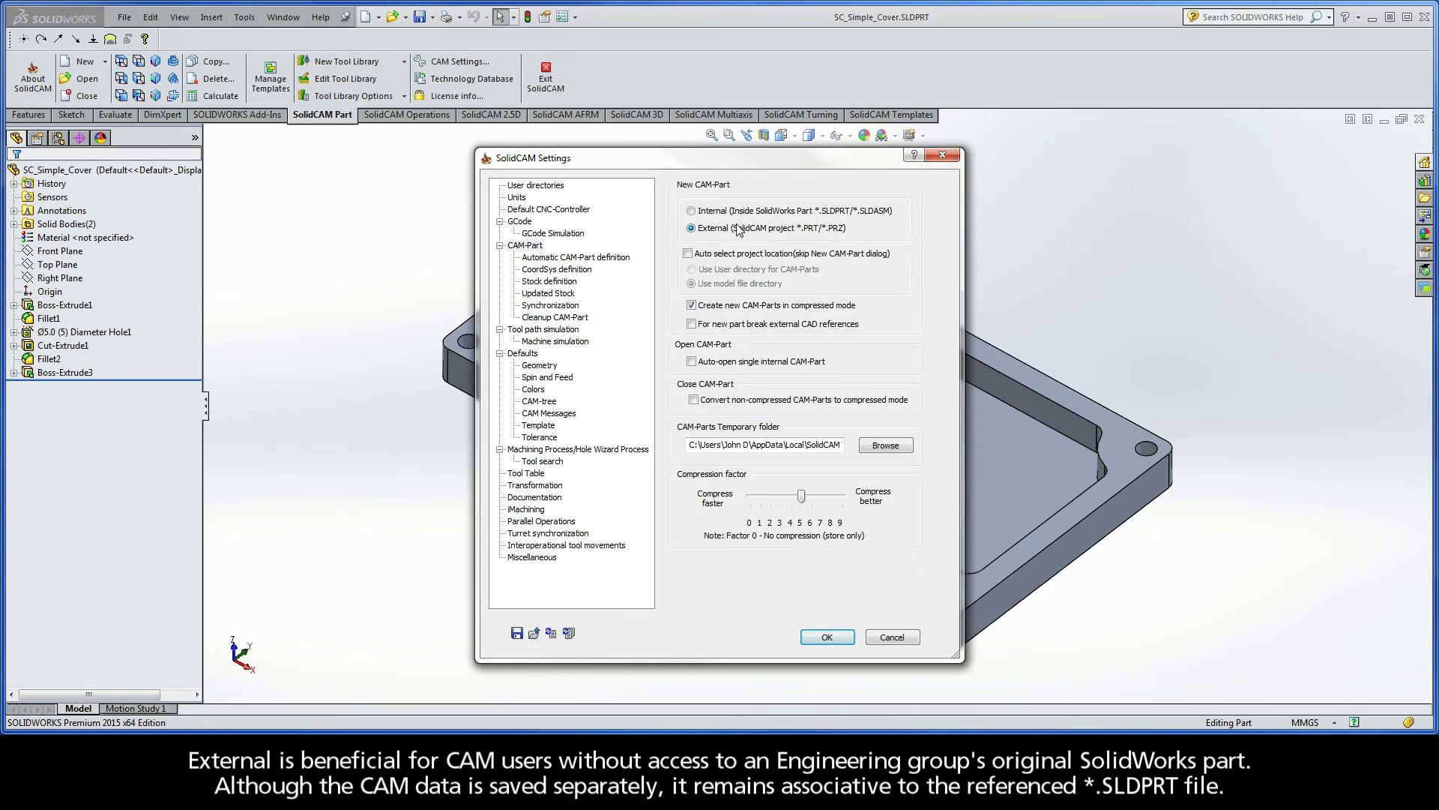
click(692, 213)
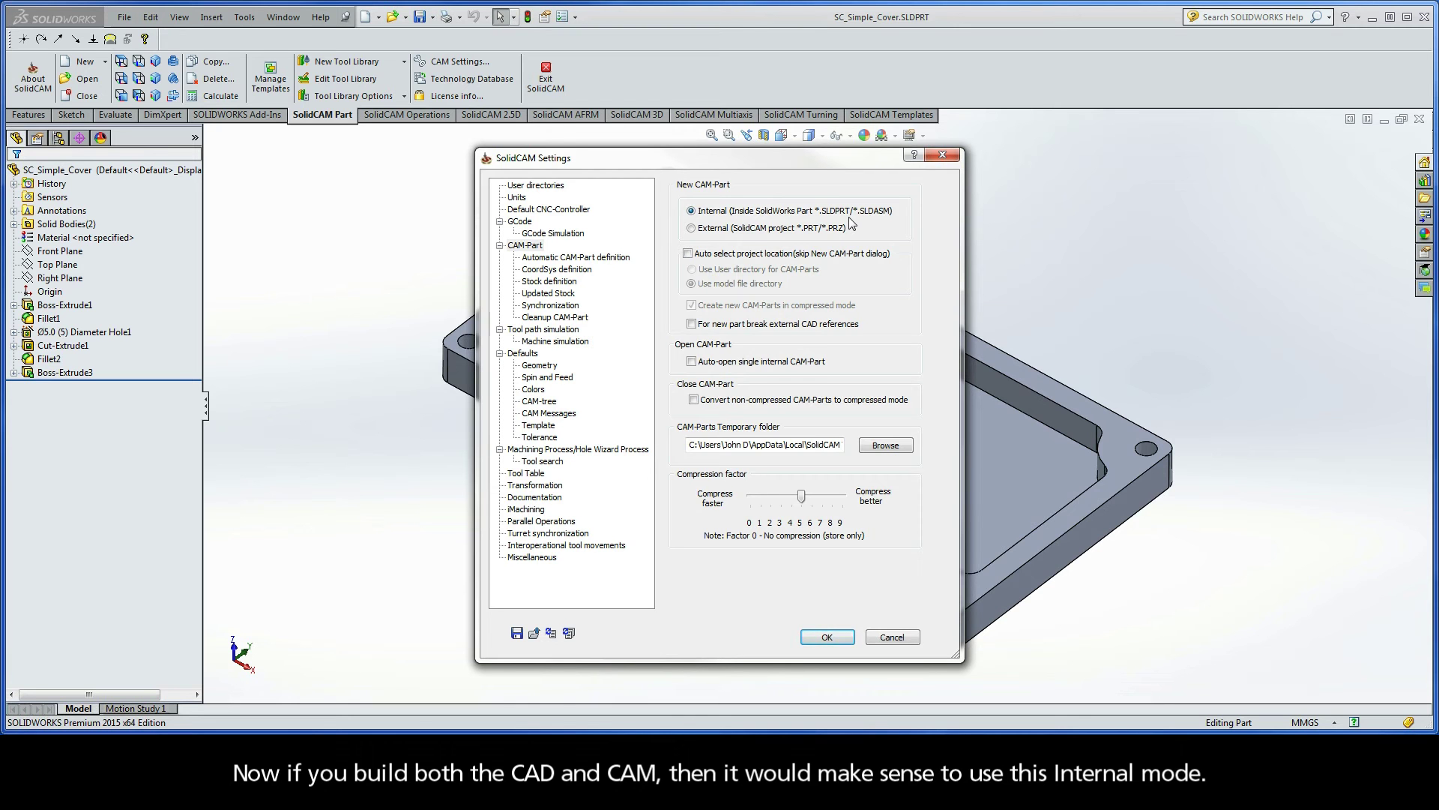
click(691, 229)
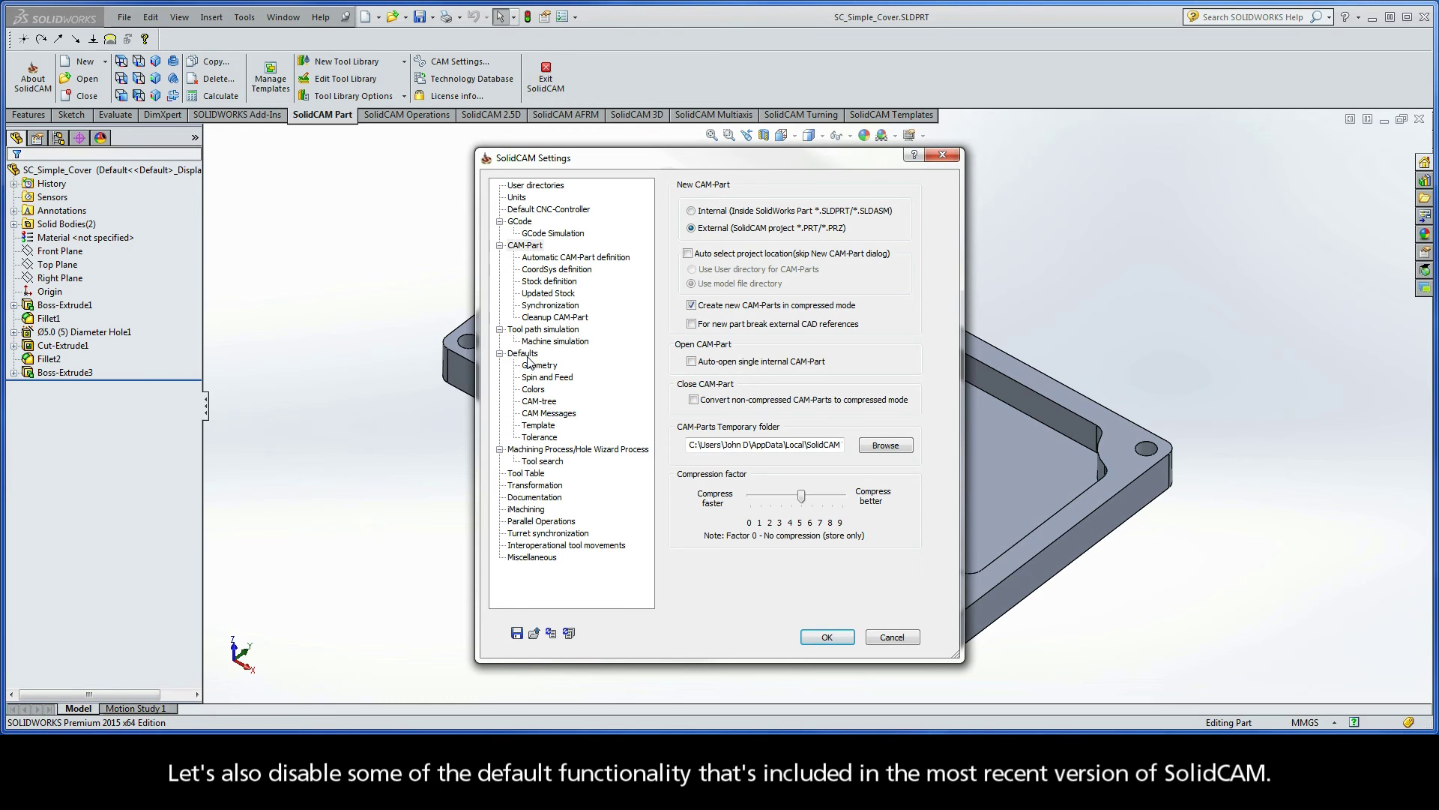
- Uncheck the default templates for Face, Profile, Profile 3D, Pocket, Drilling, Thread Milling, Slot and T-Slot
click(535, 427)
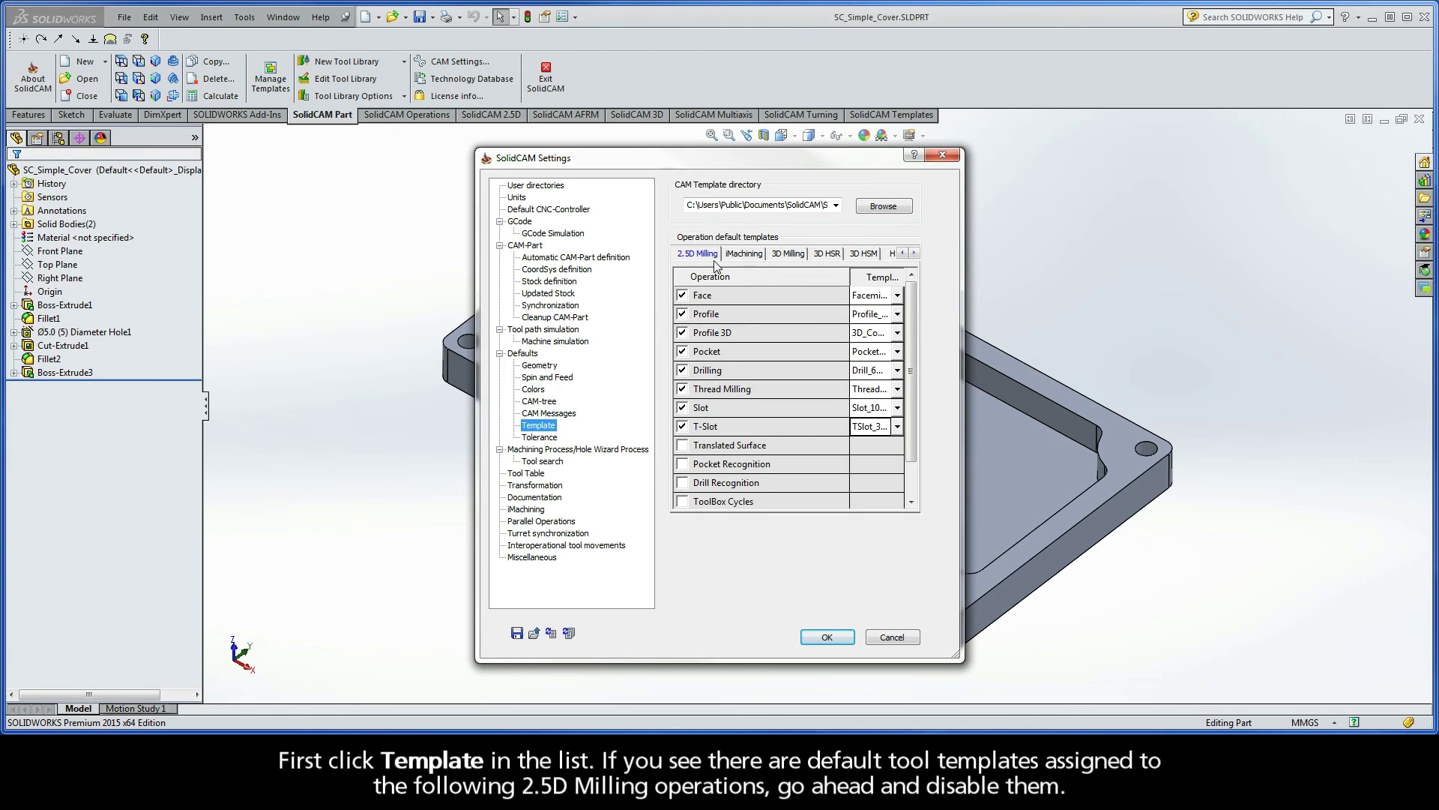
click(683, 295)
click(682, 314)
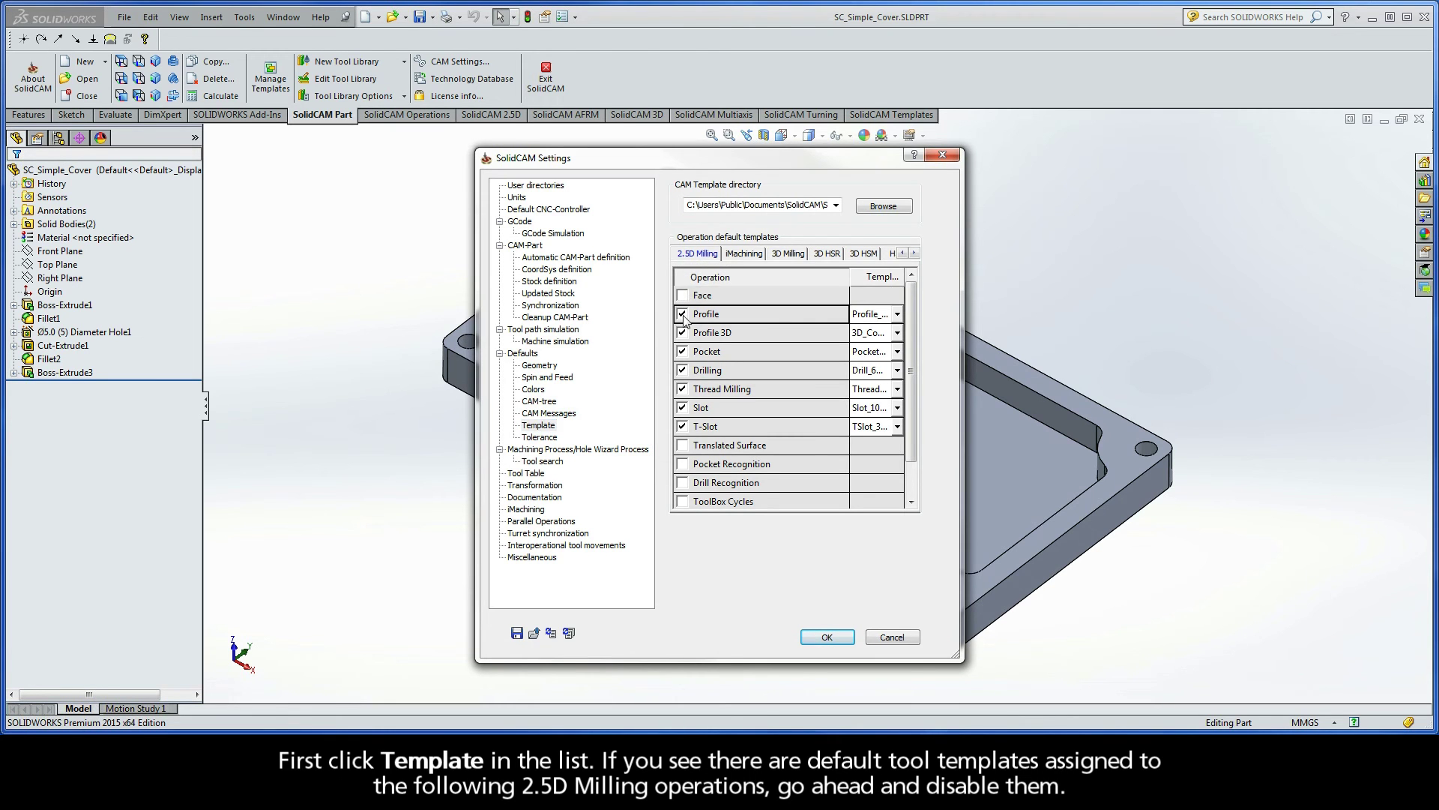
click(682, 333)
click(682, 351)
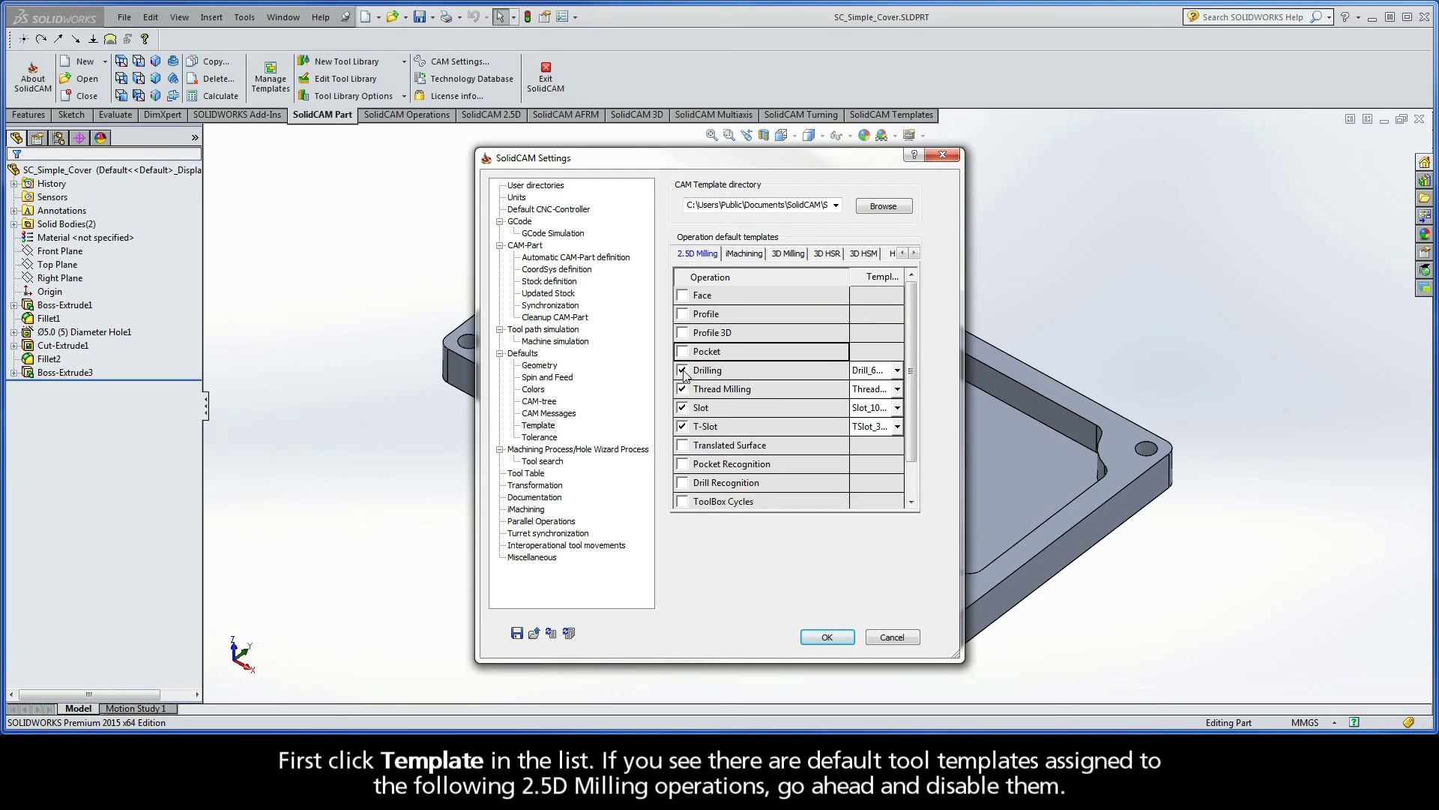
click(682, 370)
click(682, 389)
click(682, 408)
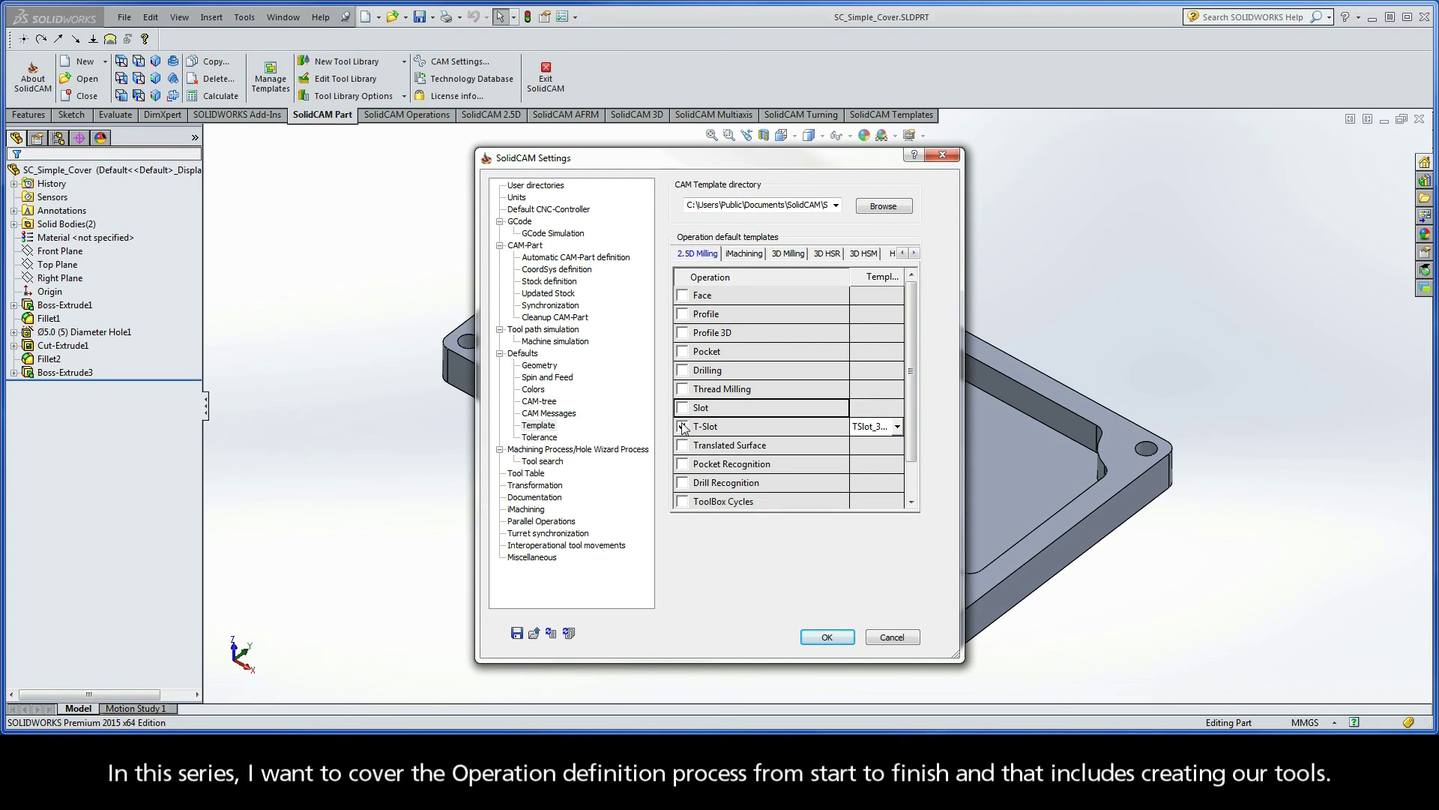
click(682, 427)
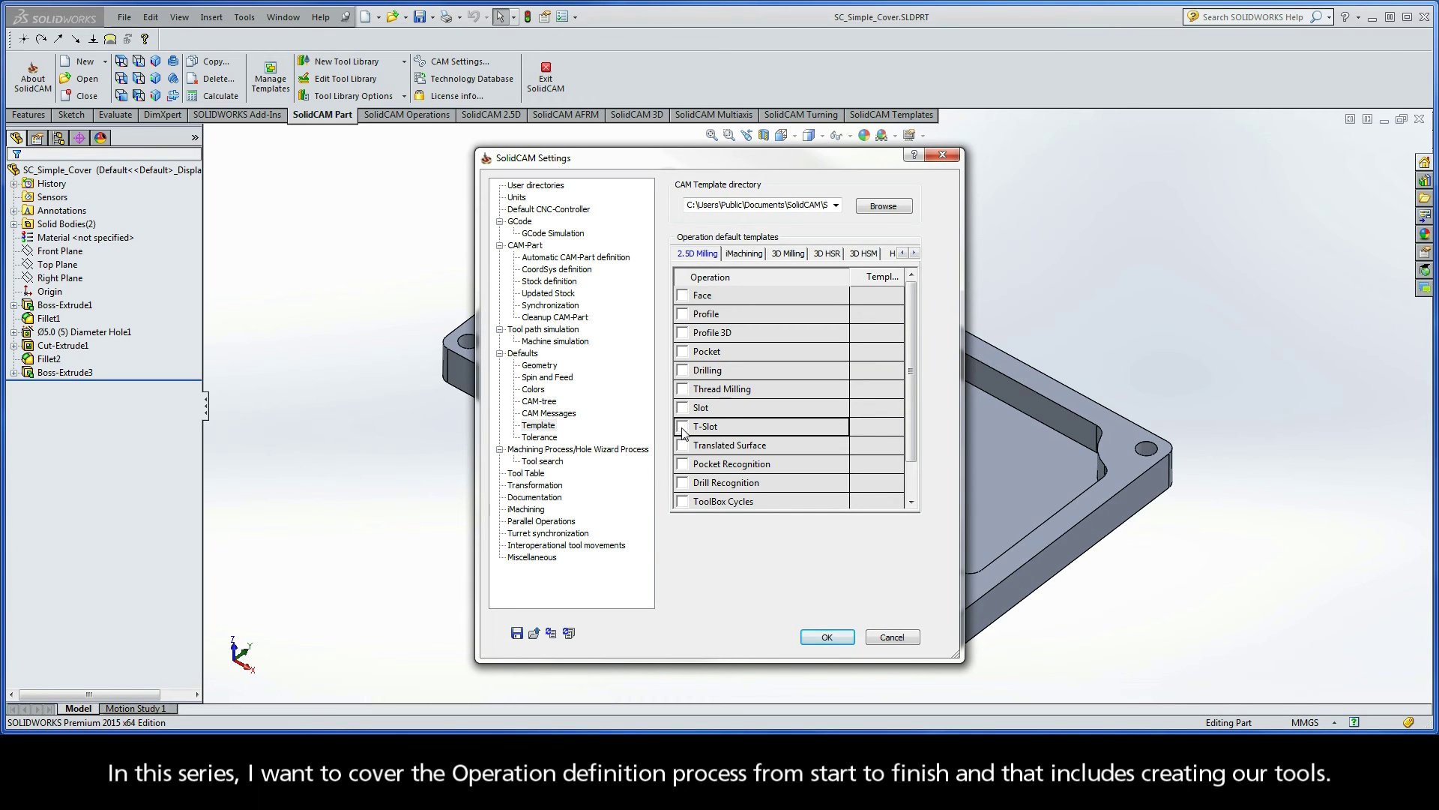
- Turn off every toolpath preview in Simulation modes, then apply the settings with OK
click(541, 331)
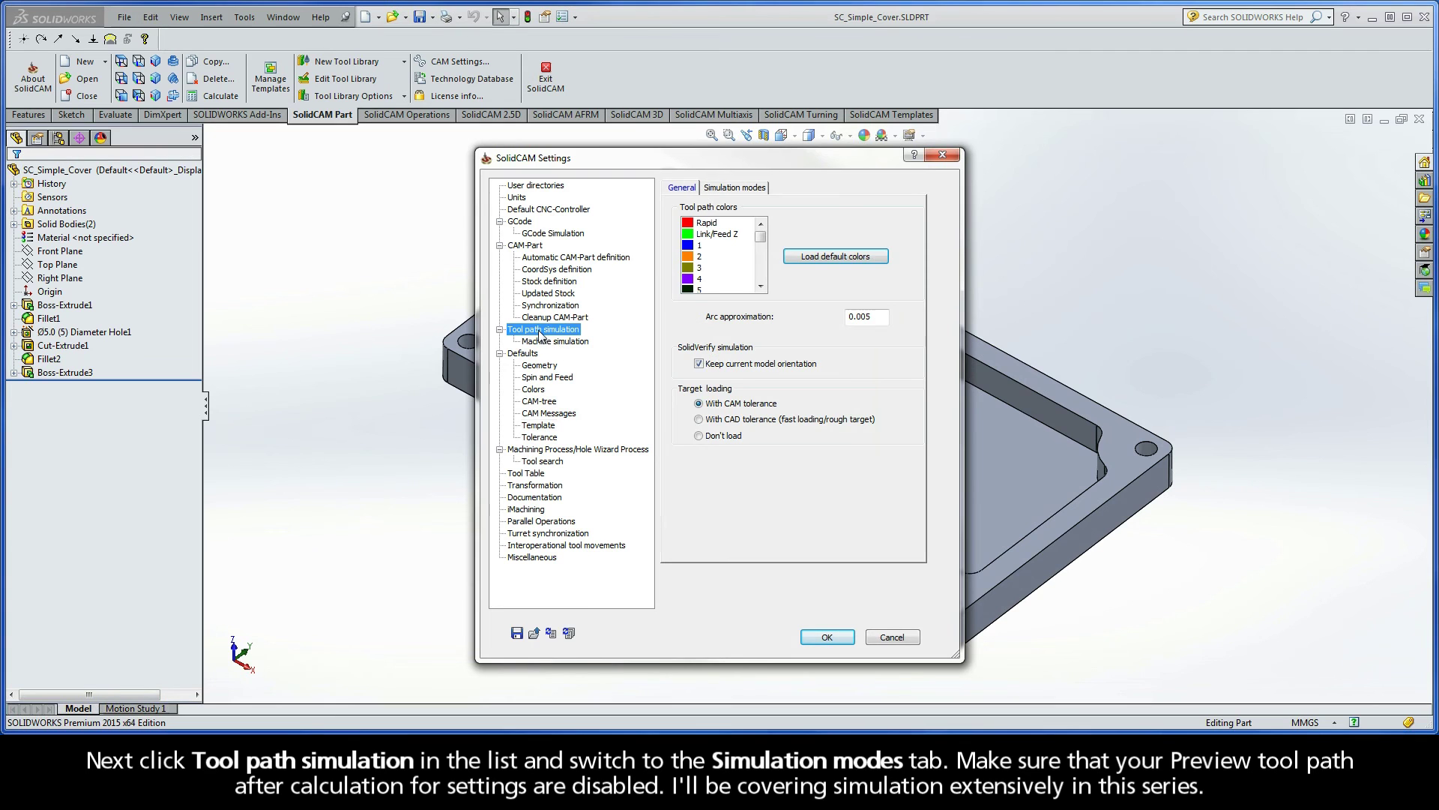
click(733, 193)
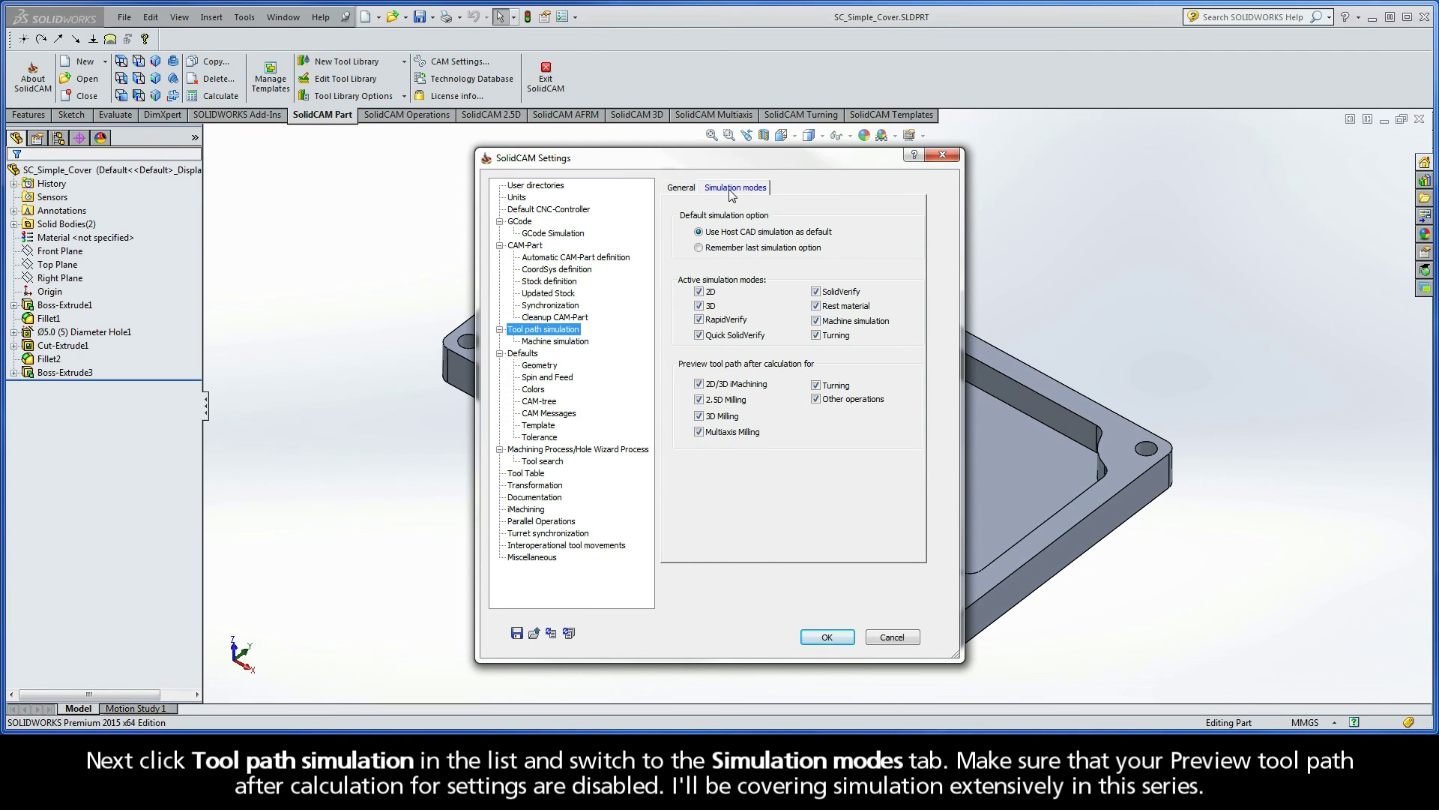
click(700, 384)
click(700, 400)
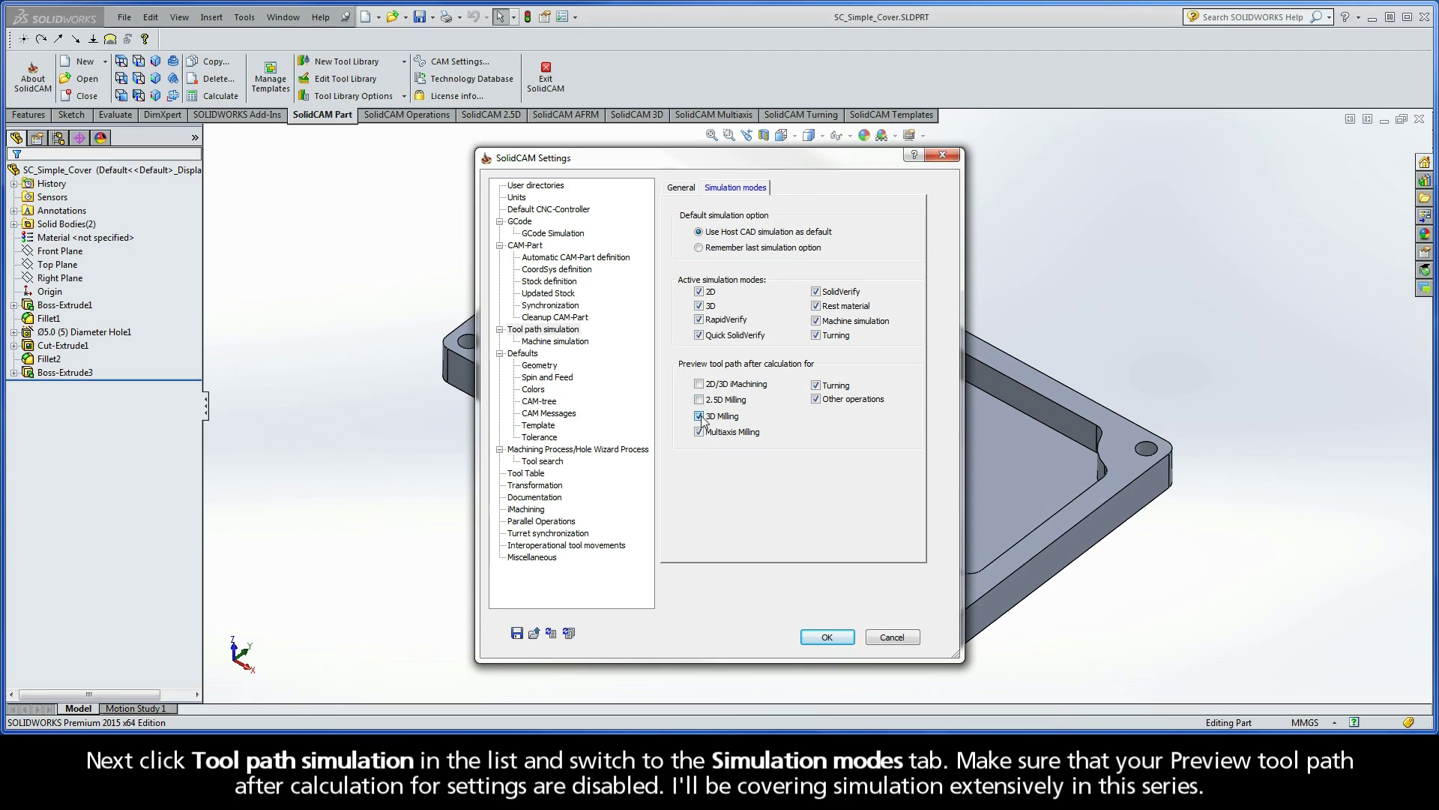
click(700, 416)
click(700, 432)
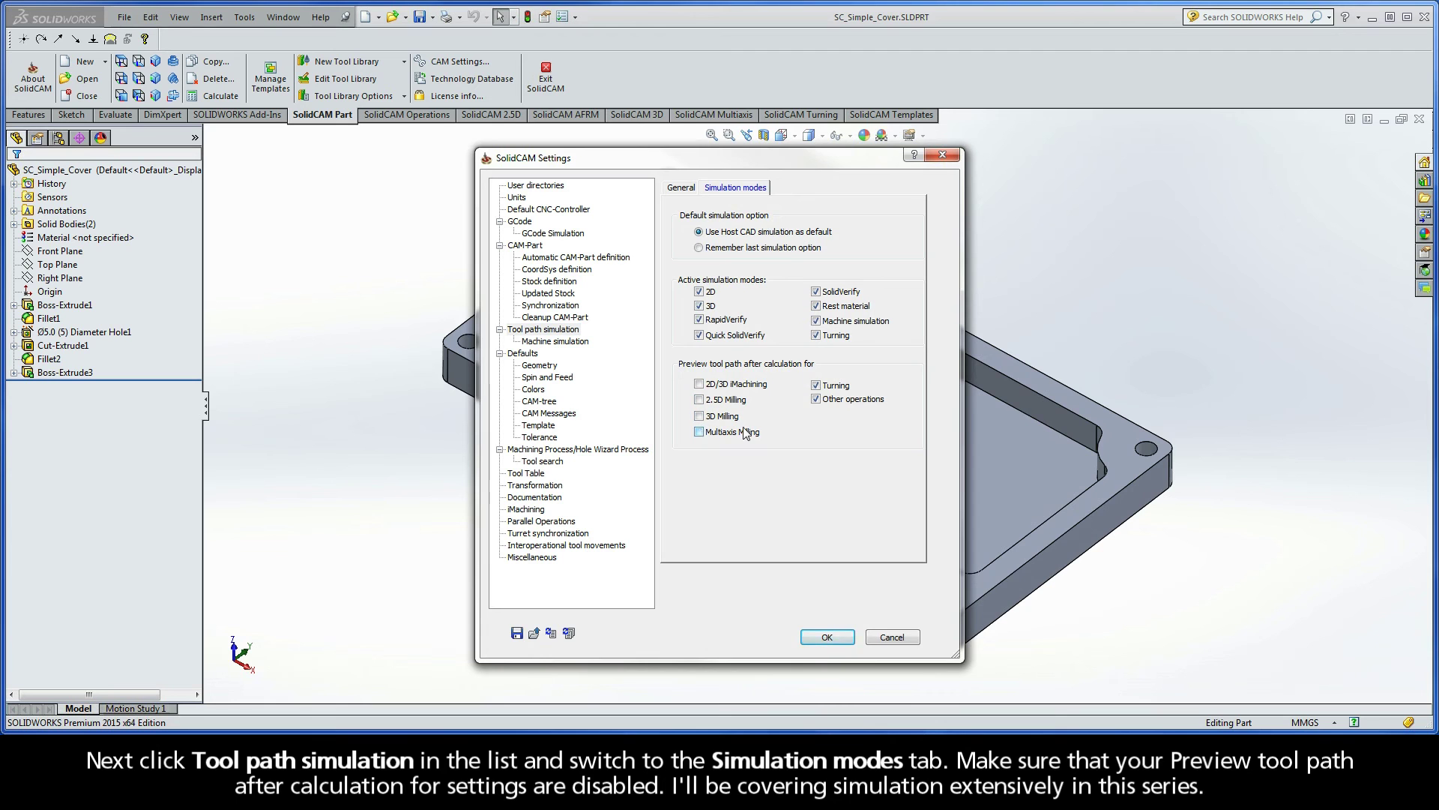
click(816, 385)
click(815, 399)
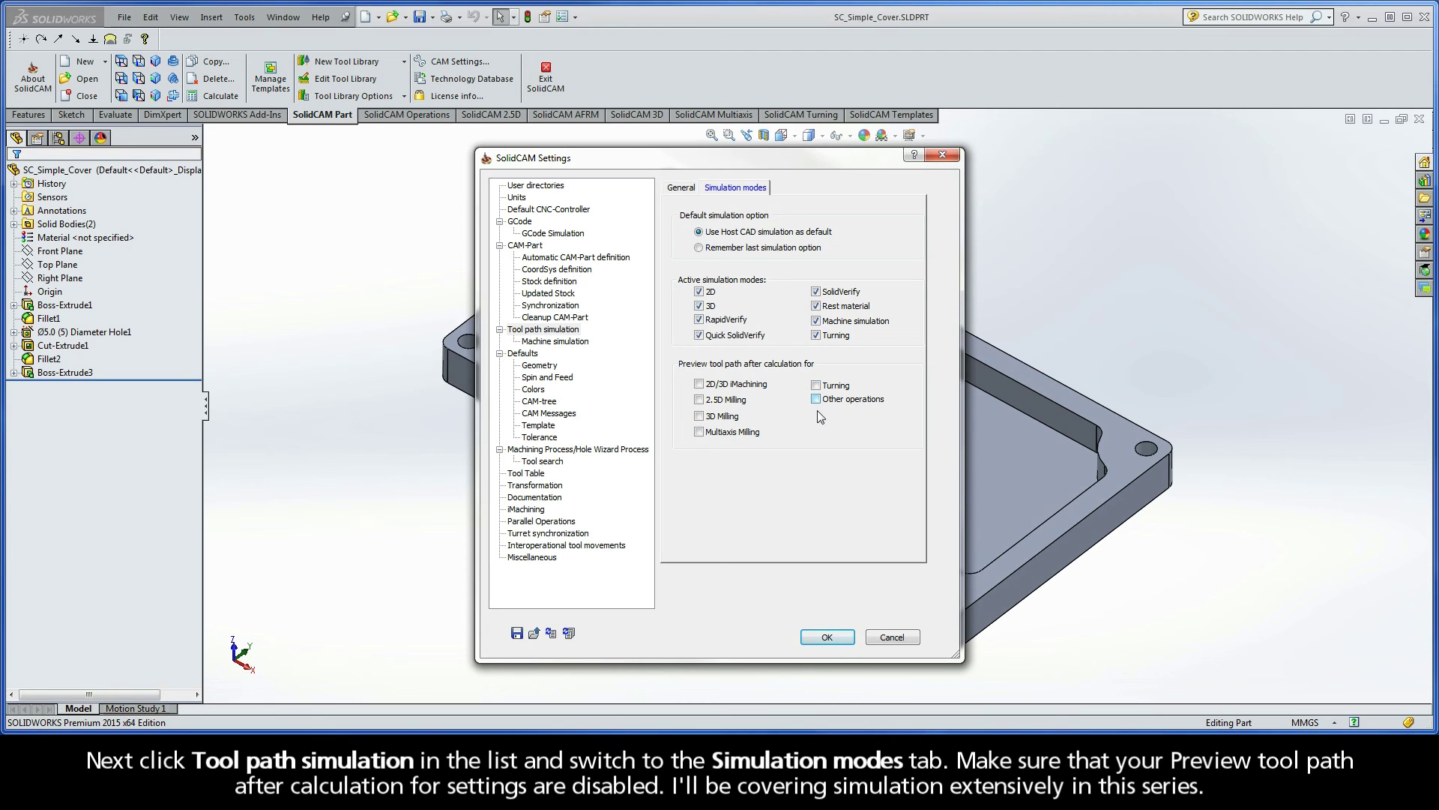
click(828, 639)
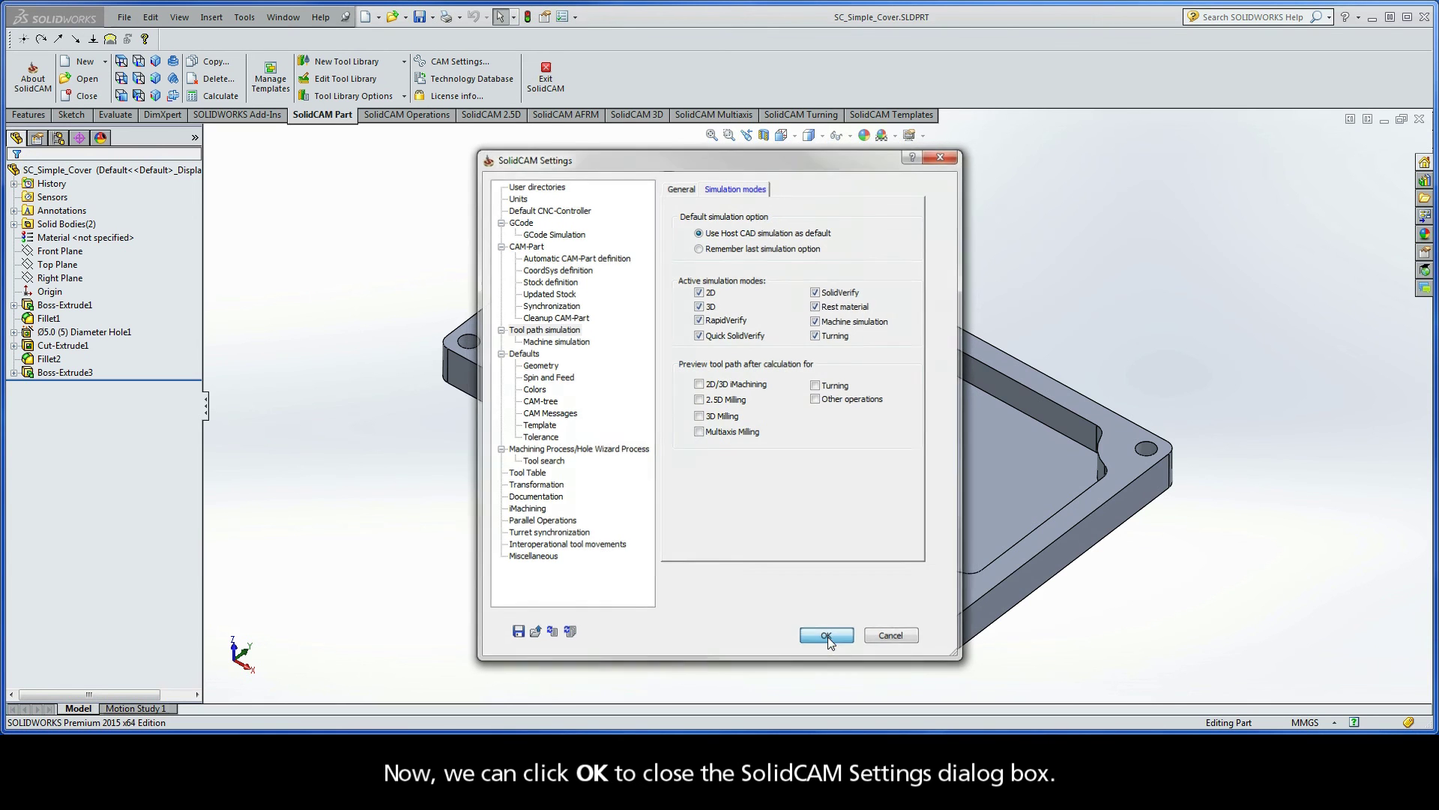
click(828, 638)
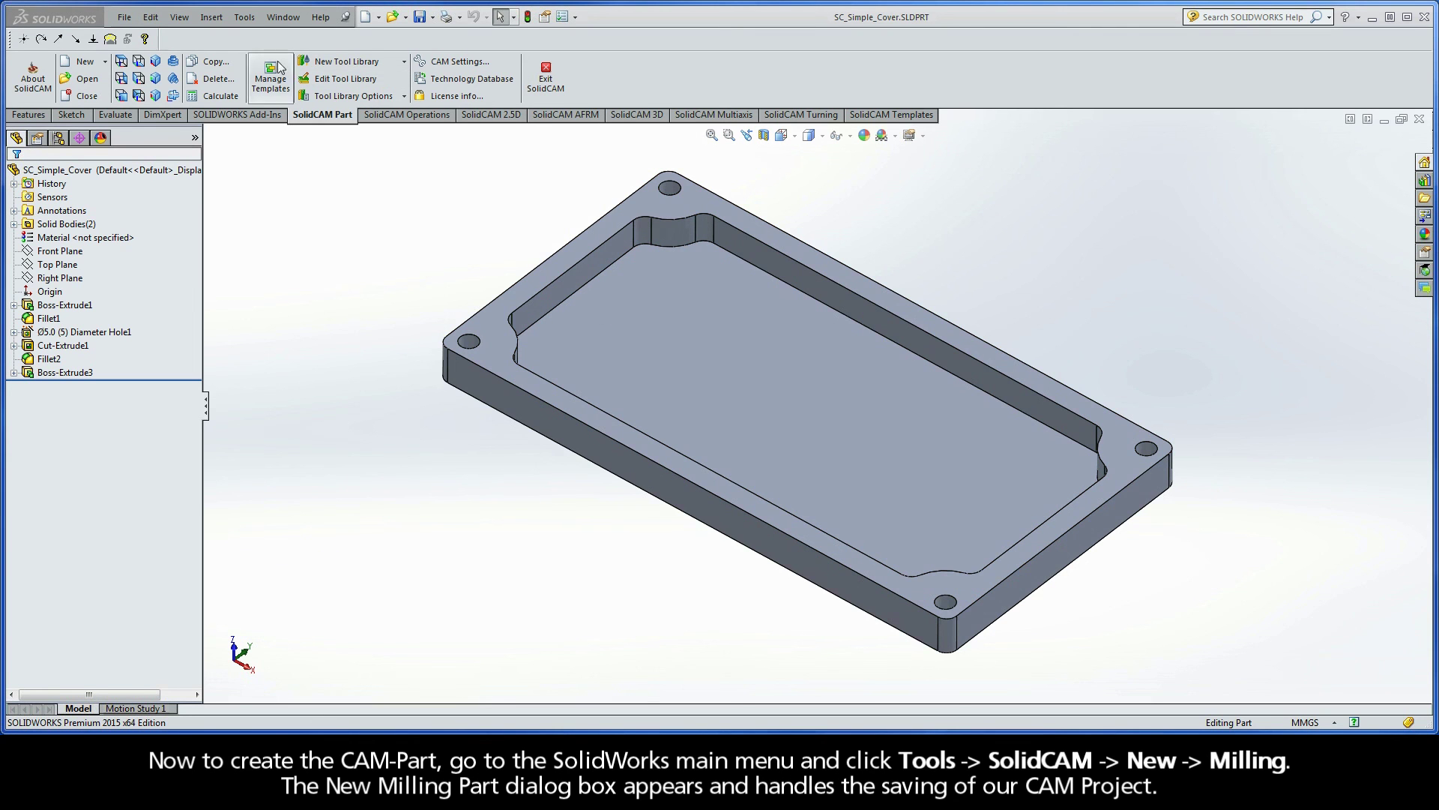
- Start a new Milling CAM-Part via Tools > SolidCAM > New > Milling
click(248, 18)
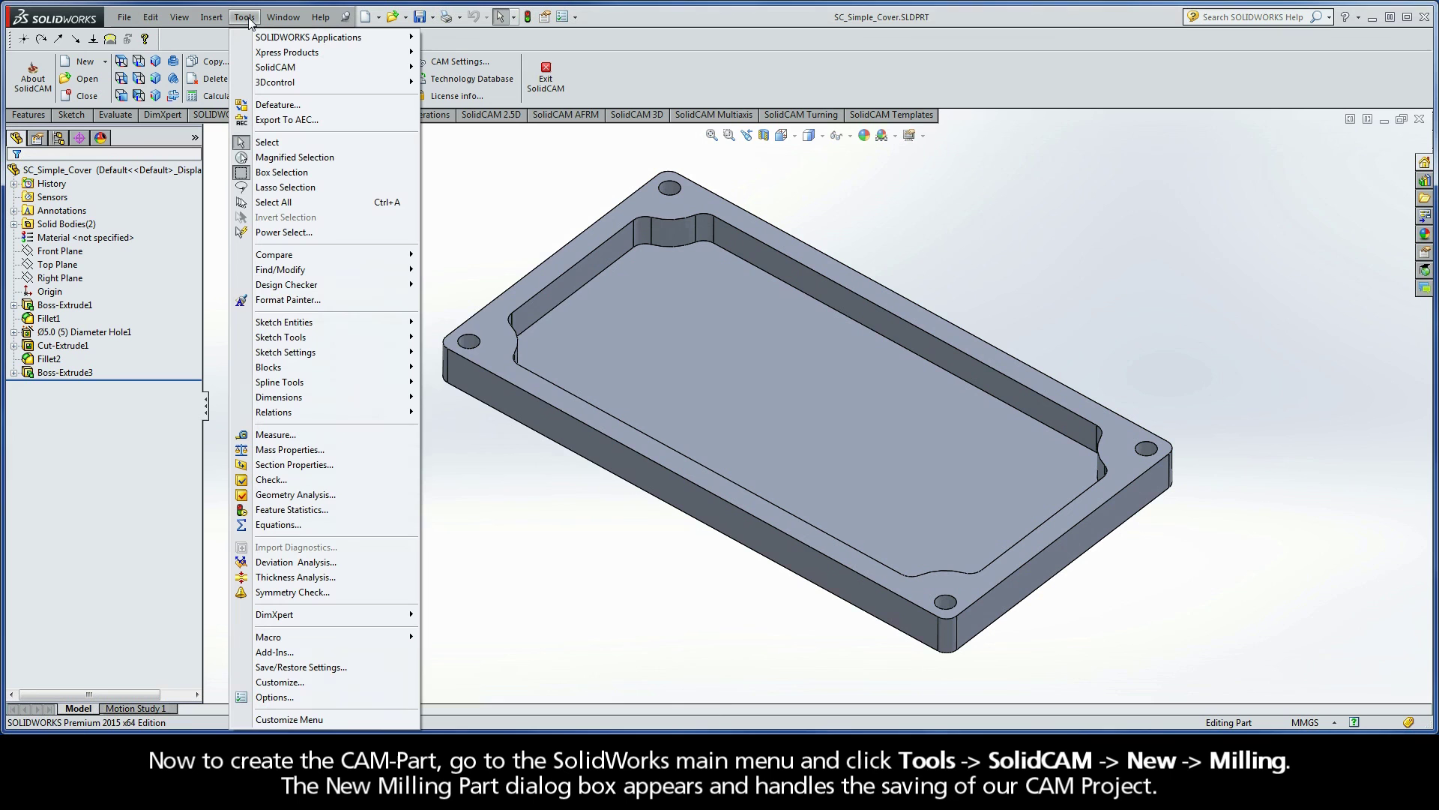
mouse_move(333, 72)
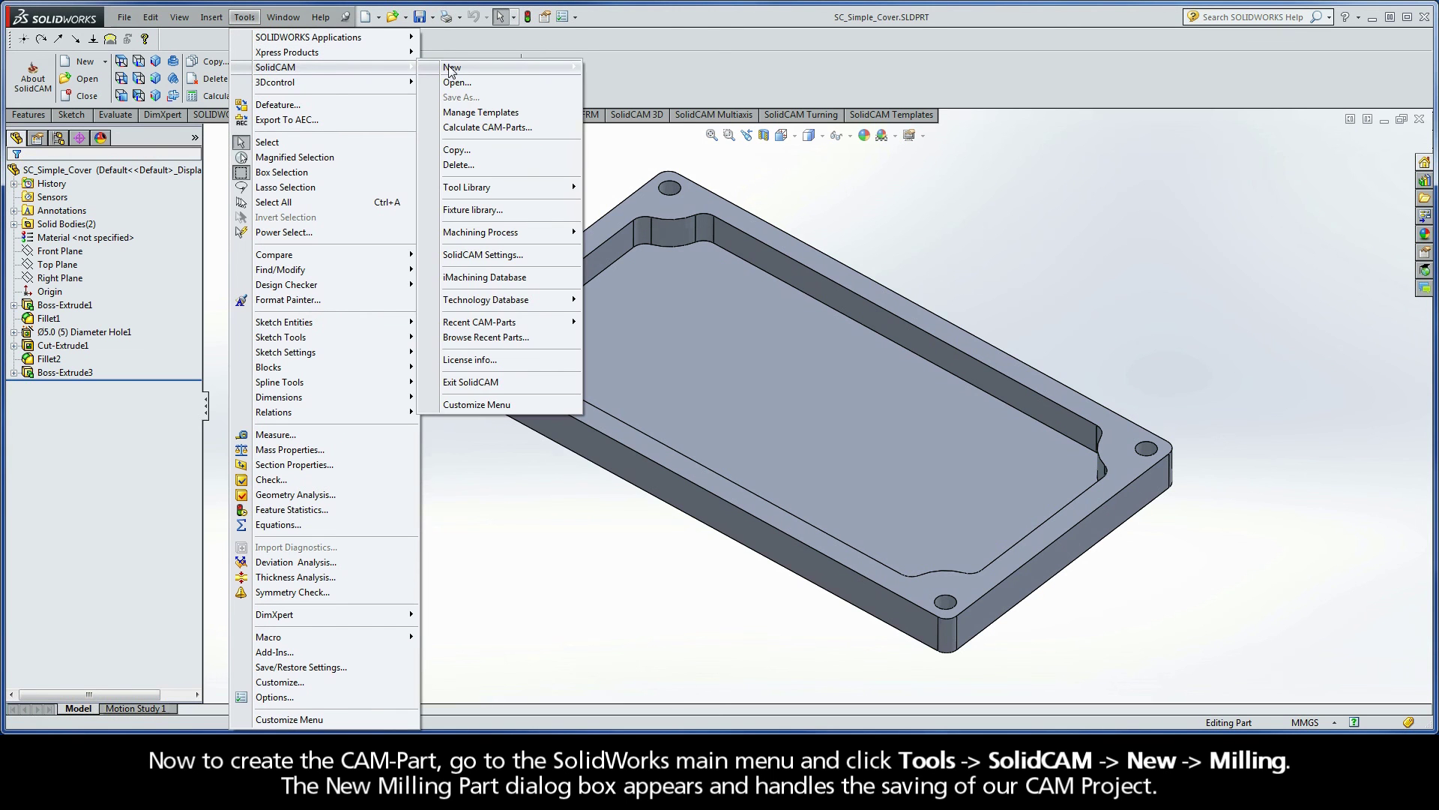
mouse_move(480, 69)
click(646, 67)
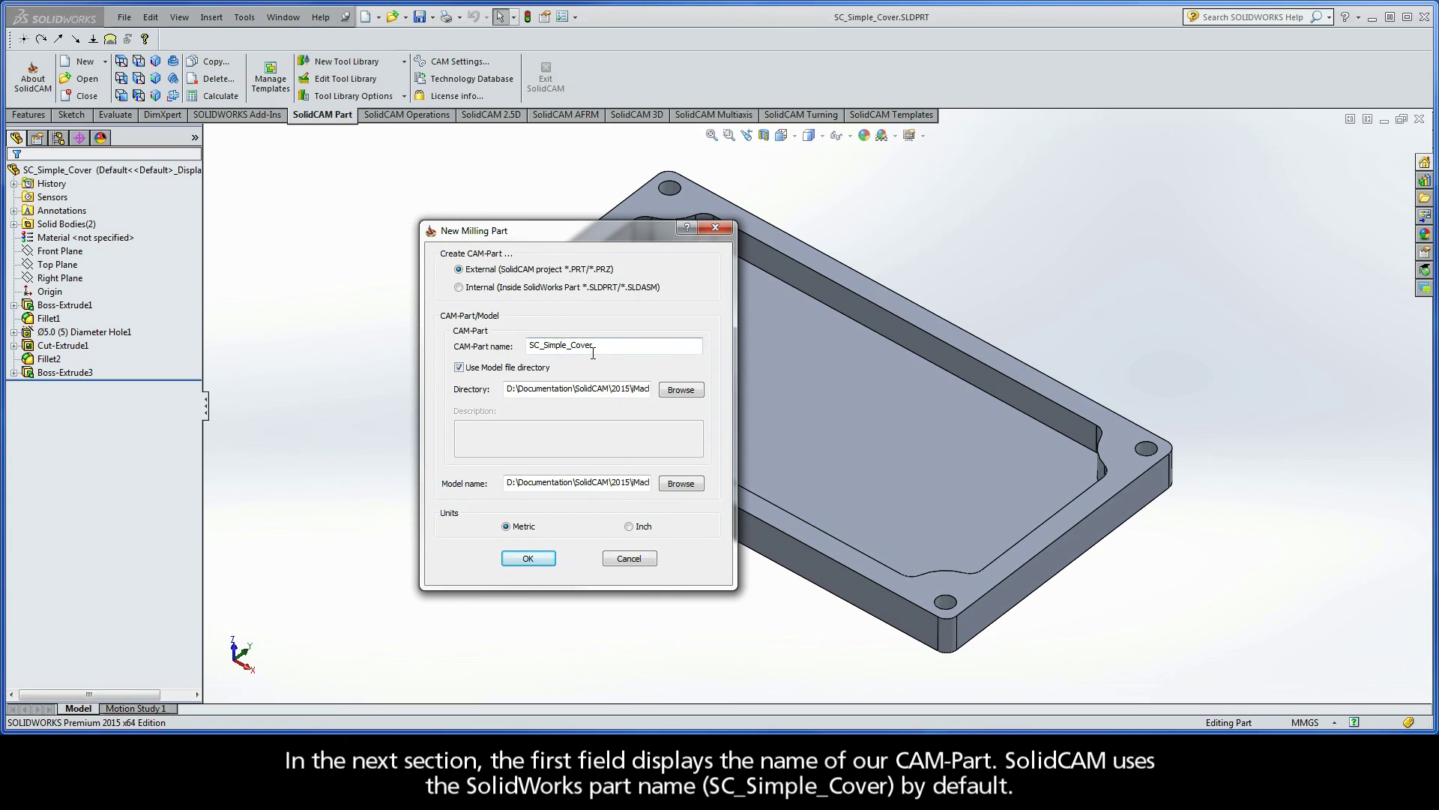
drag(603, 346, 521, 348)
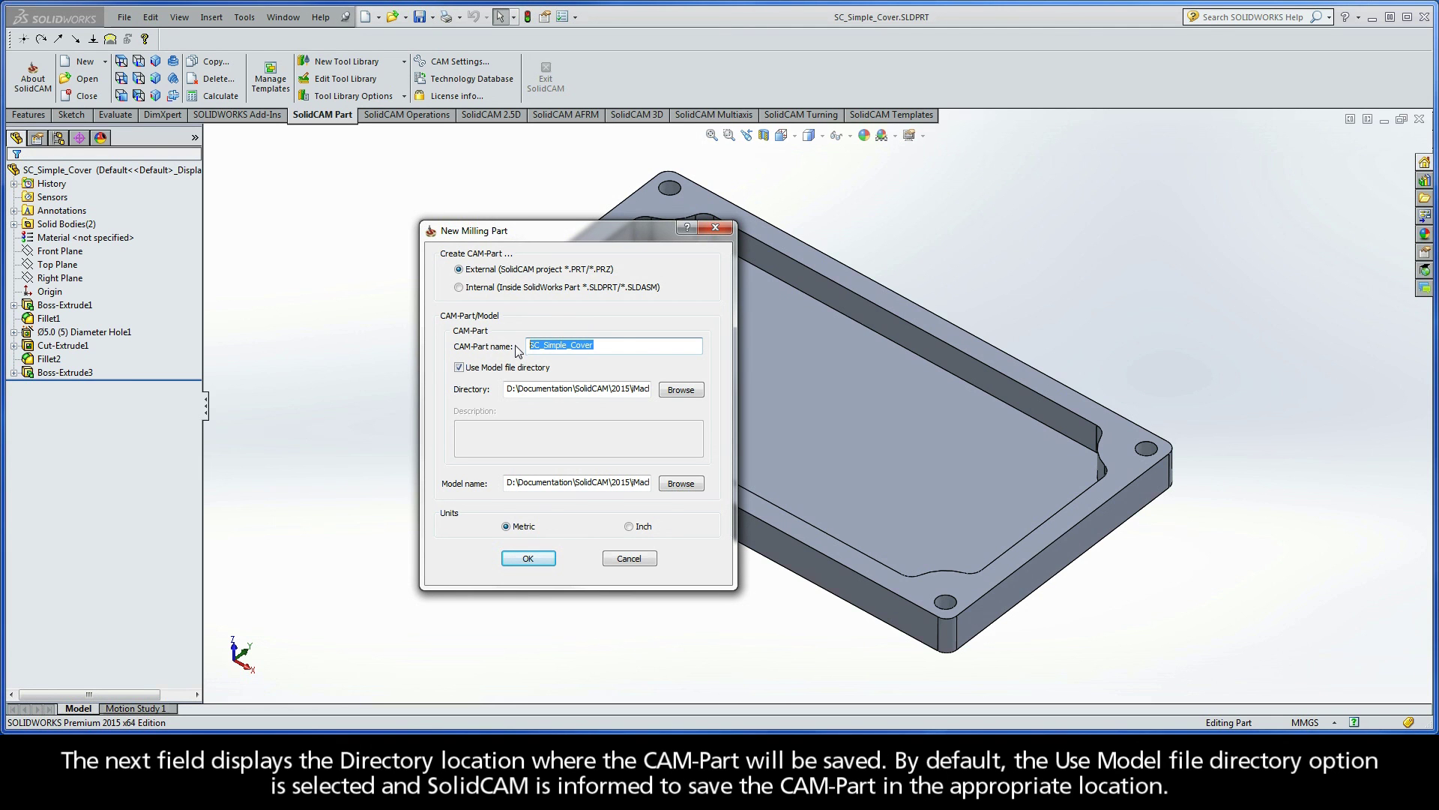
click(519, 388)
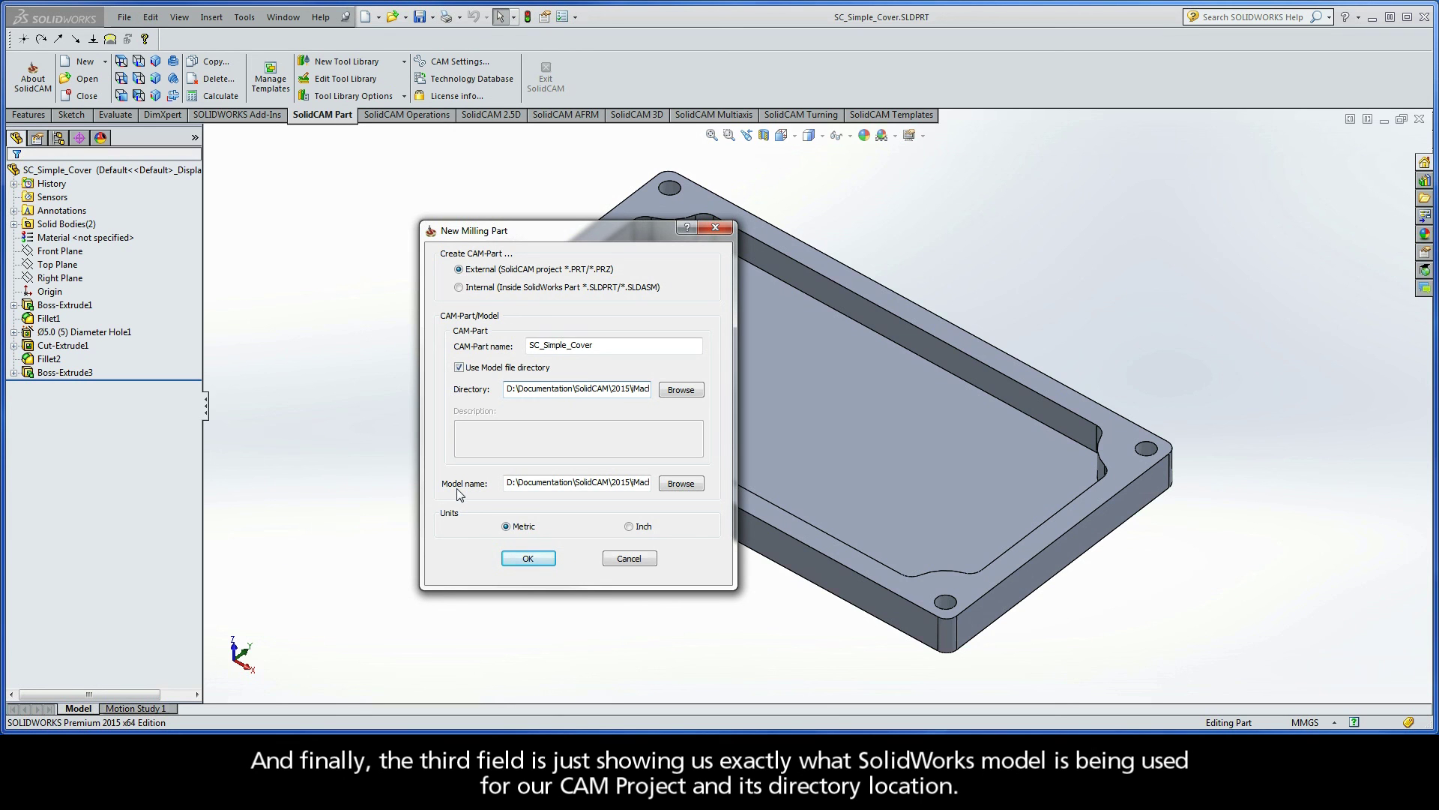
click(518, 482)
key(End)
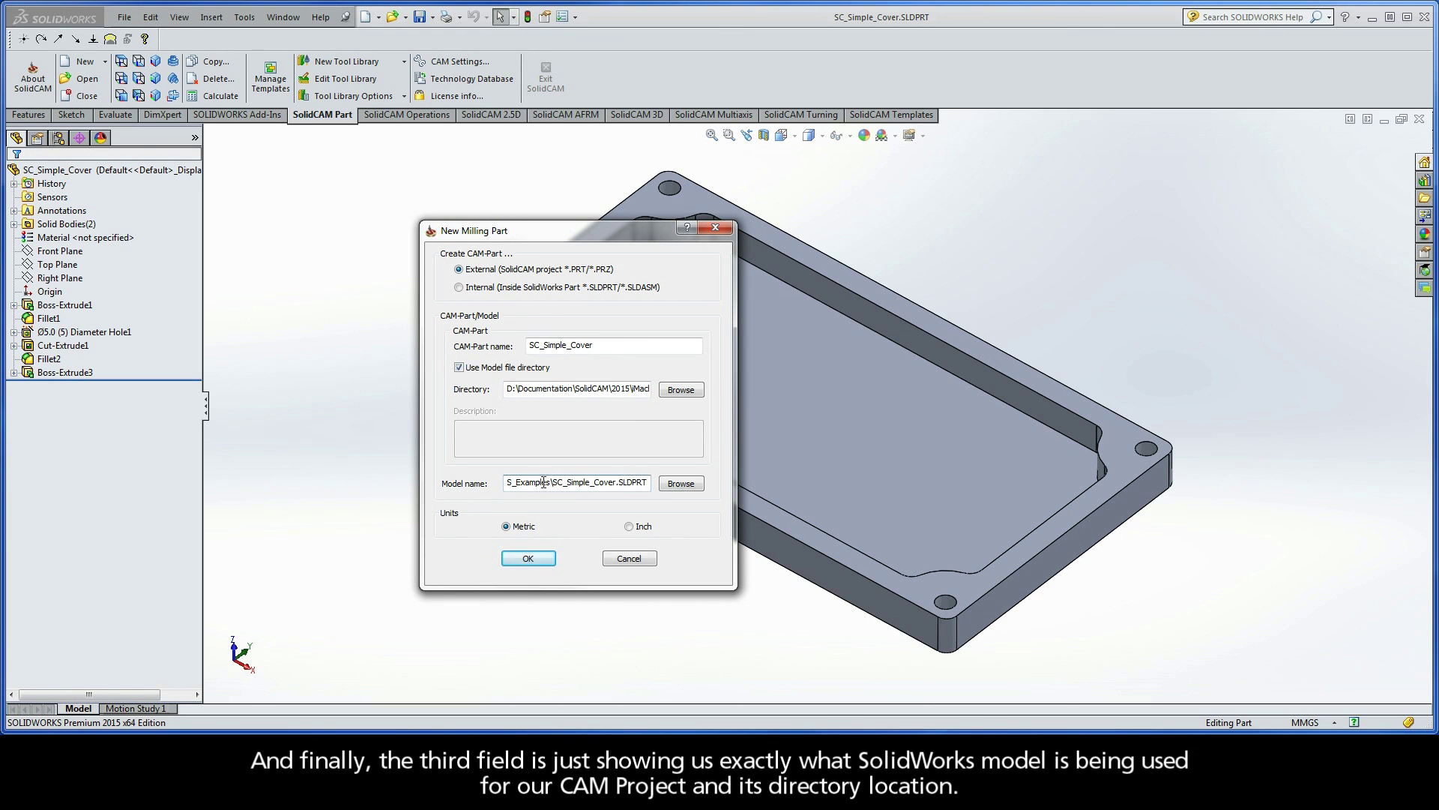
drag(650, 482, 554, 482)
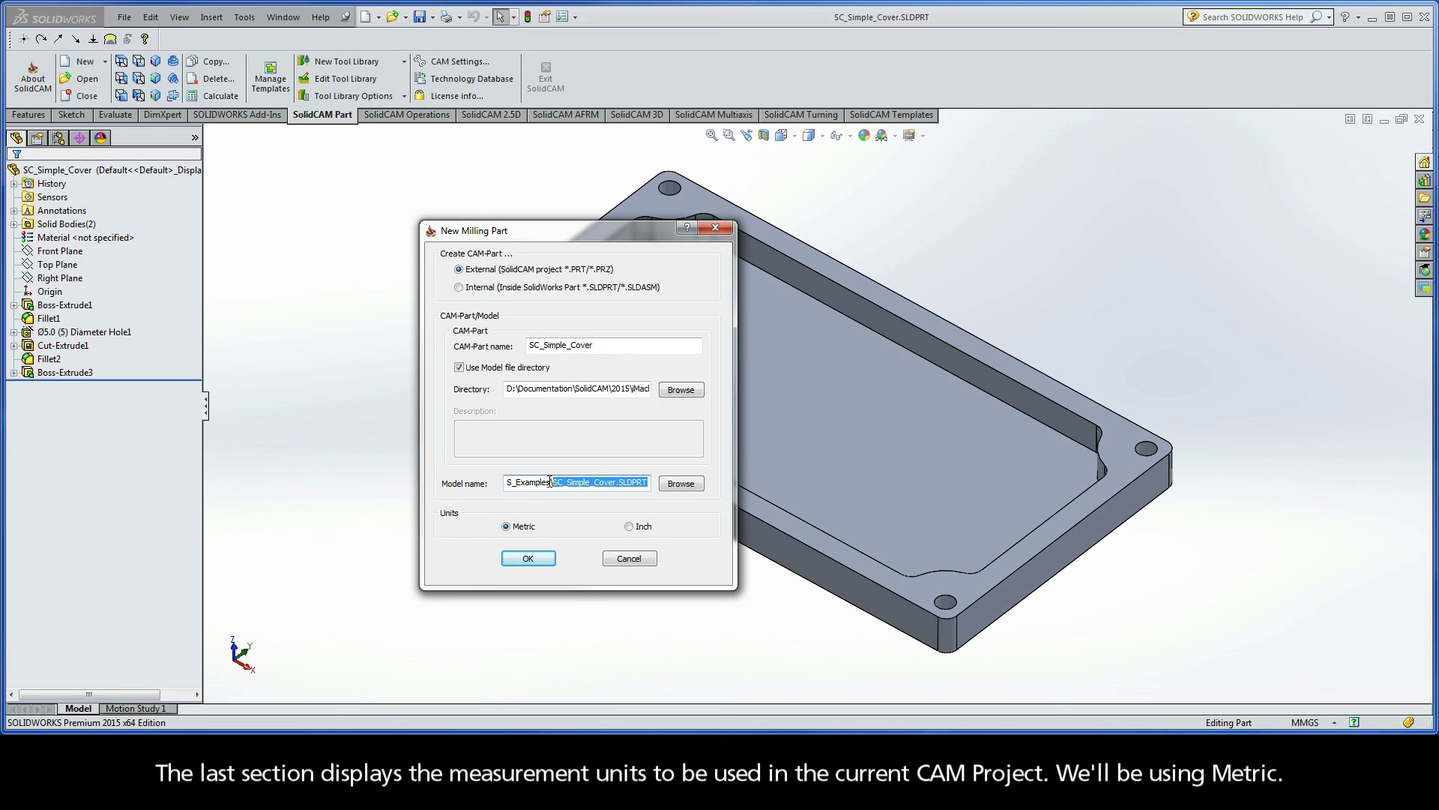
click(507, 527)
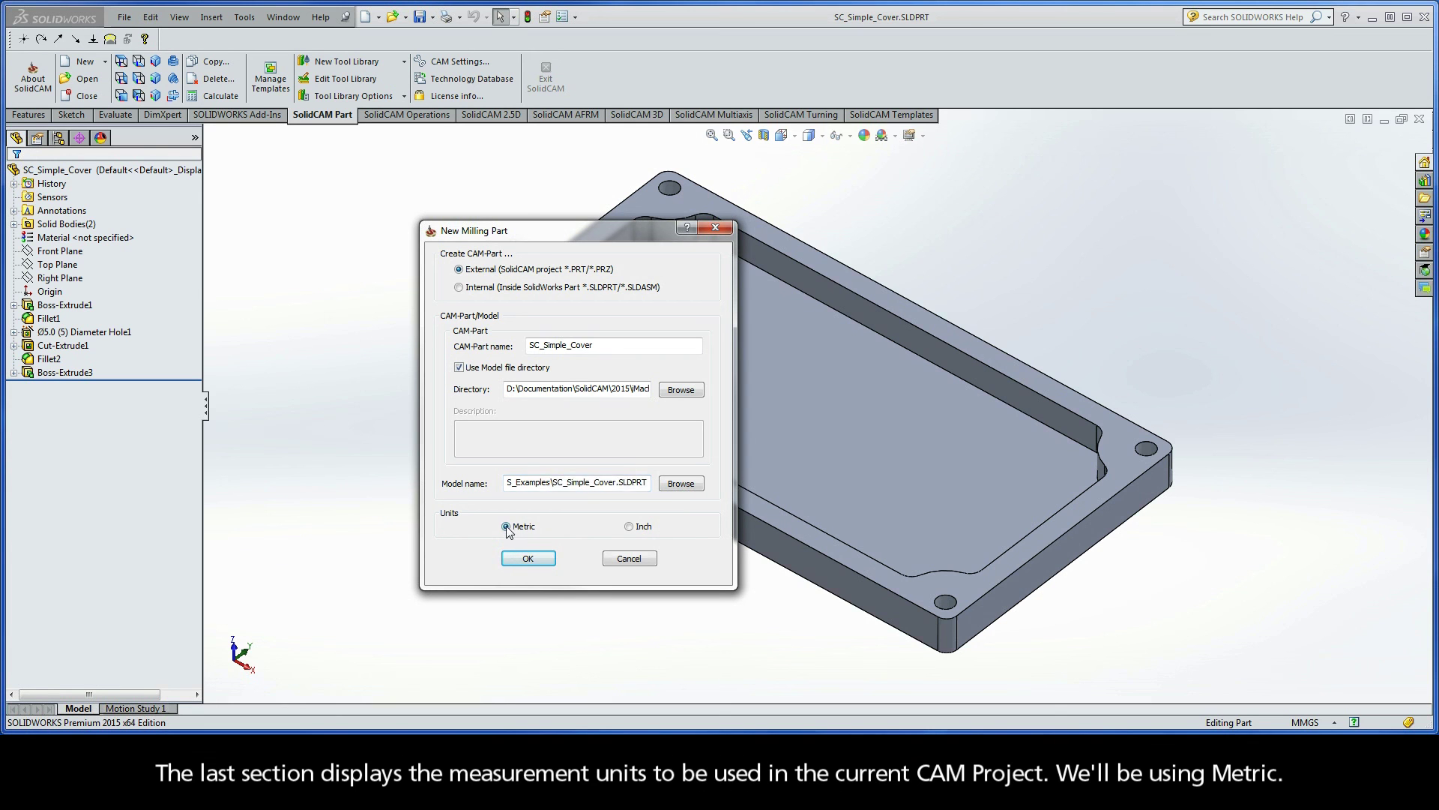
- Confirm the external metric CAM-Part SC_Simple_Cover with OK
click(529, 561)
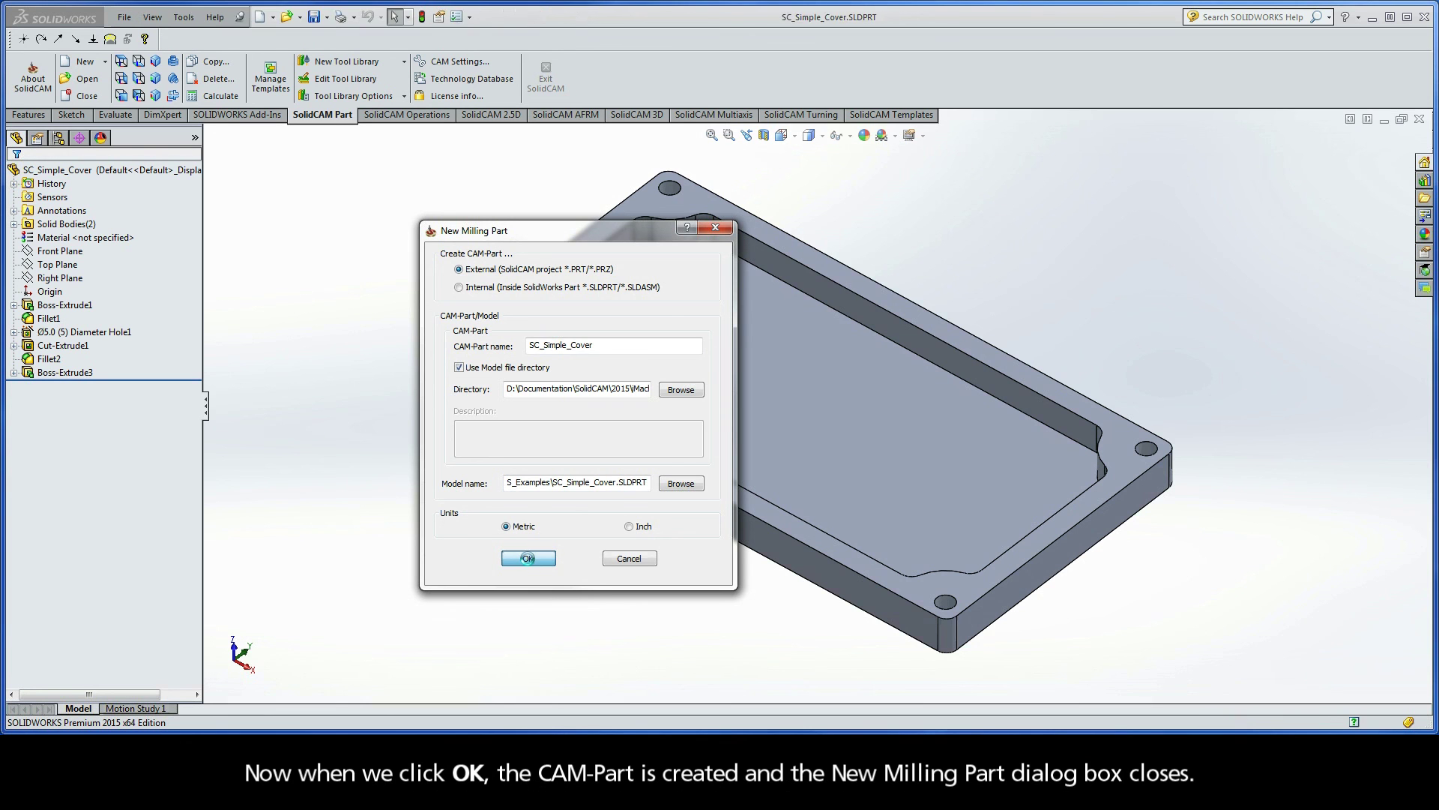